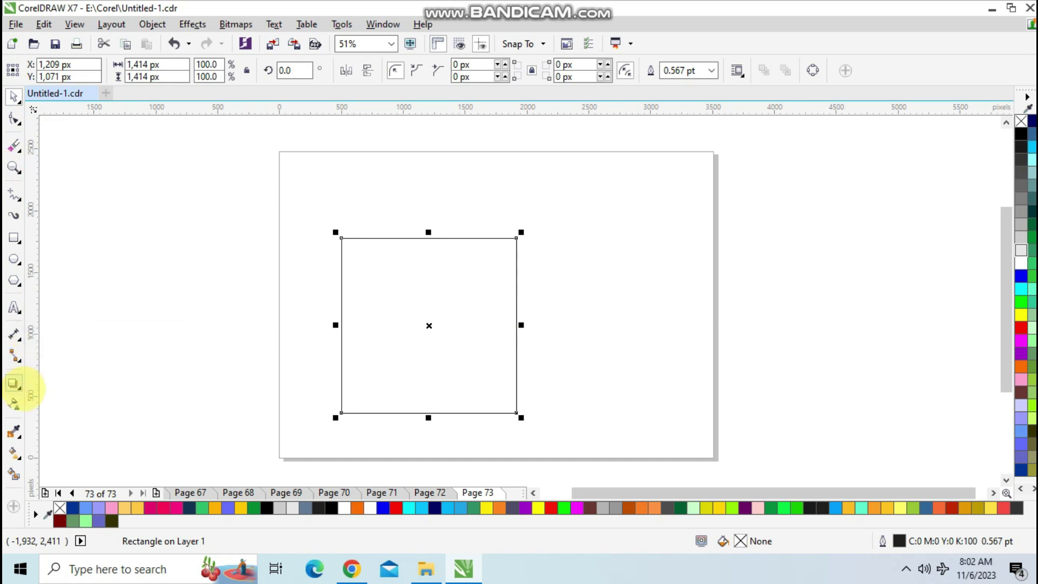
Add a one-step inside contour to the square, offset about 148 px.
left_click(13, 384)
left_click(48, 399)
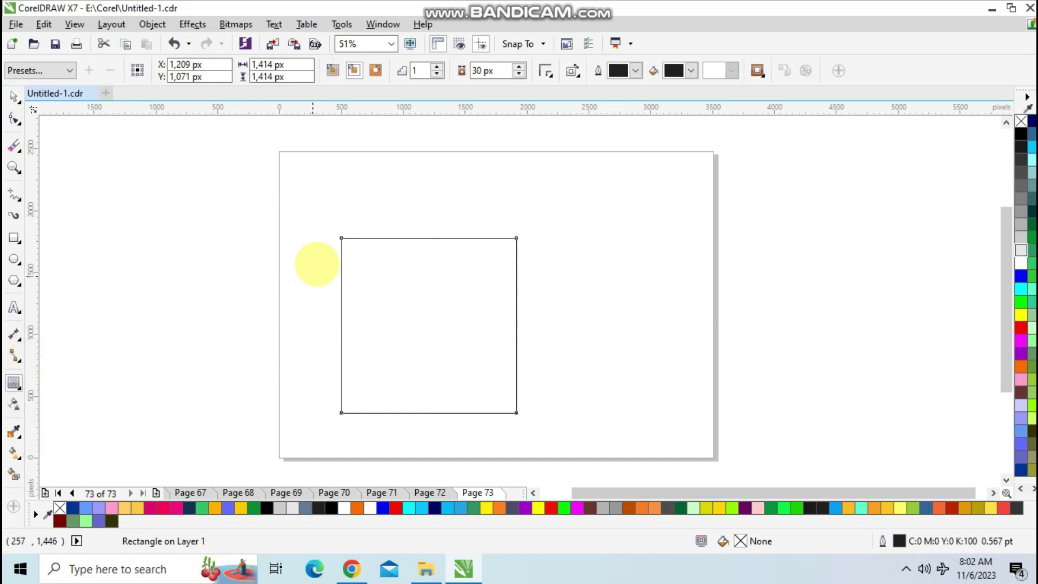
left_click_drag(341, 238, 348, 255)
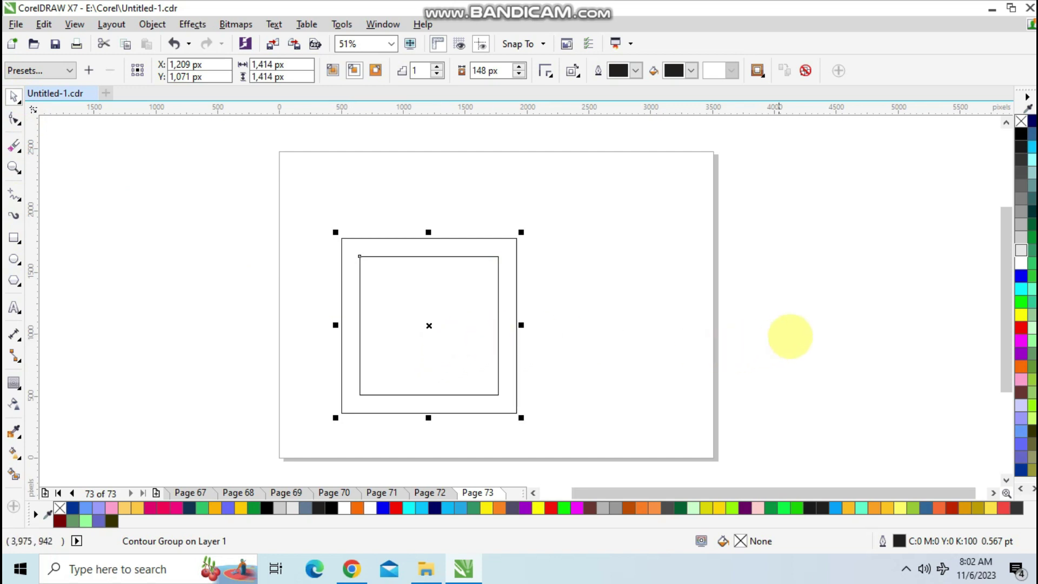
left_click(793, 330)
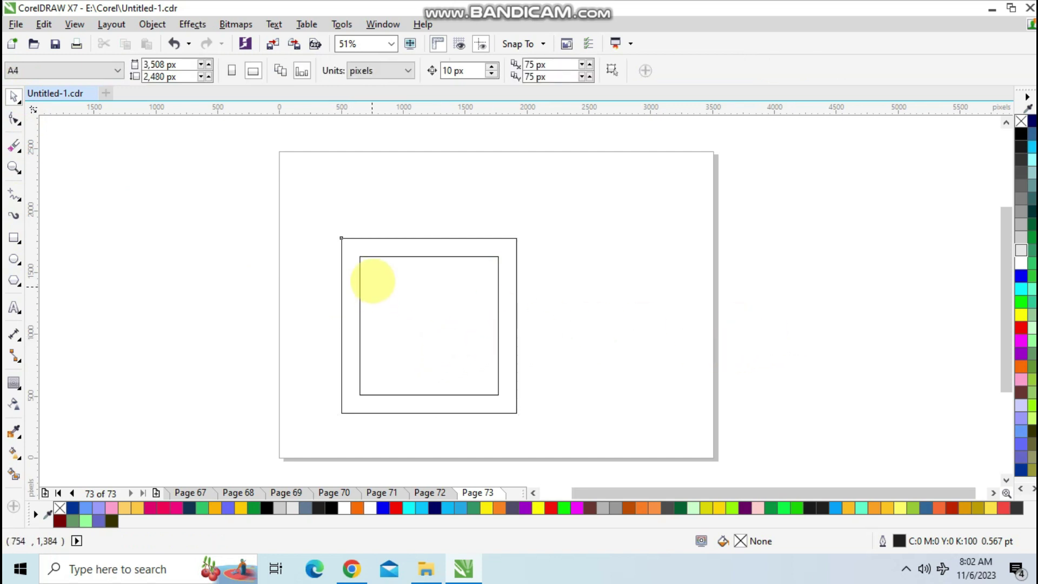
left_click(393, 259)
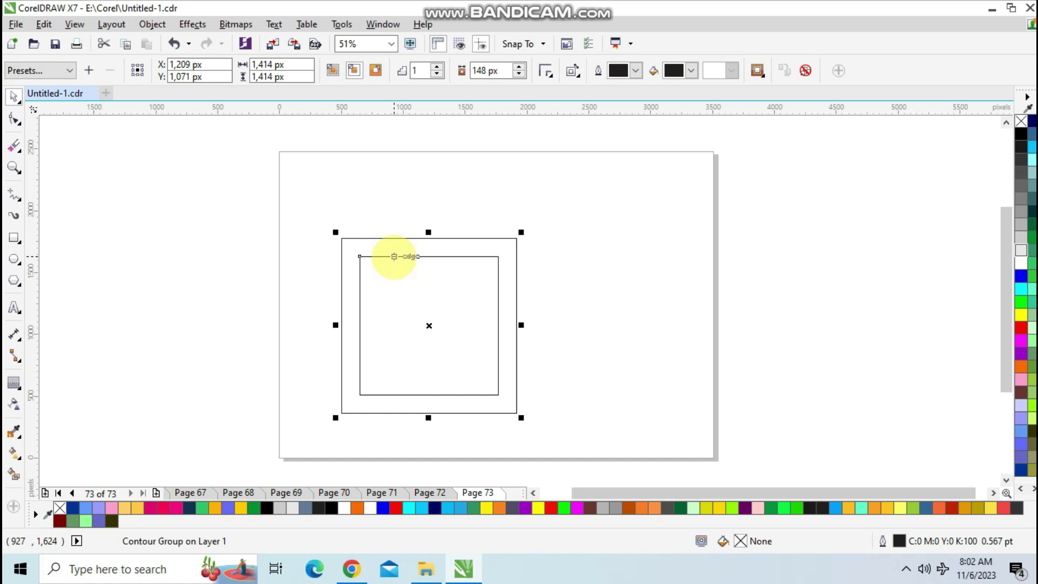
left_click_drag(394, 257, 428, 325)
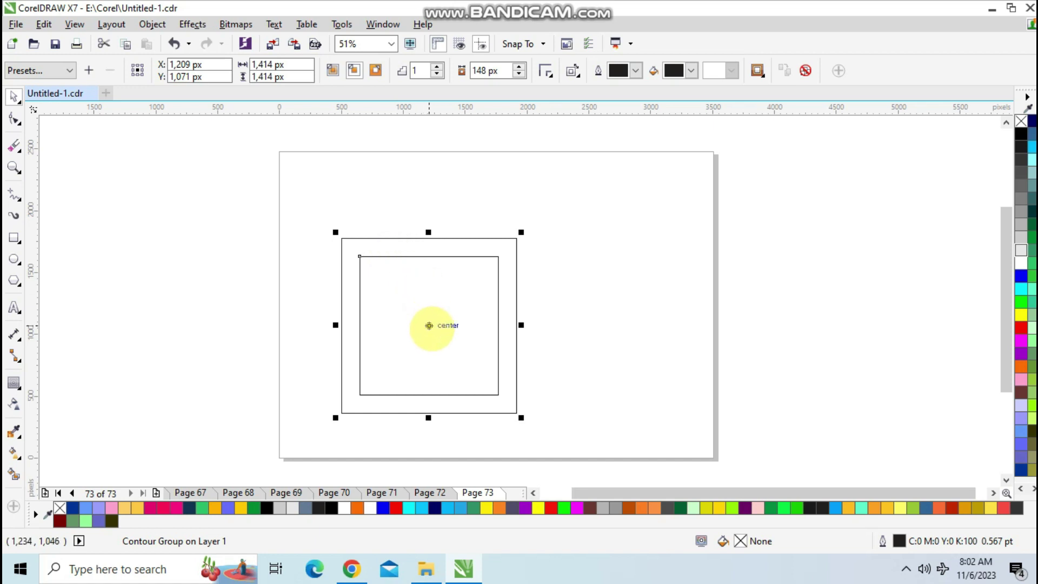
Smart-fill the band between the square and its inner contour with dark brown #663333 and a 0.5 pt outline.
left_click(14, 431)
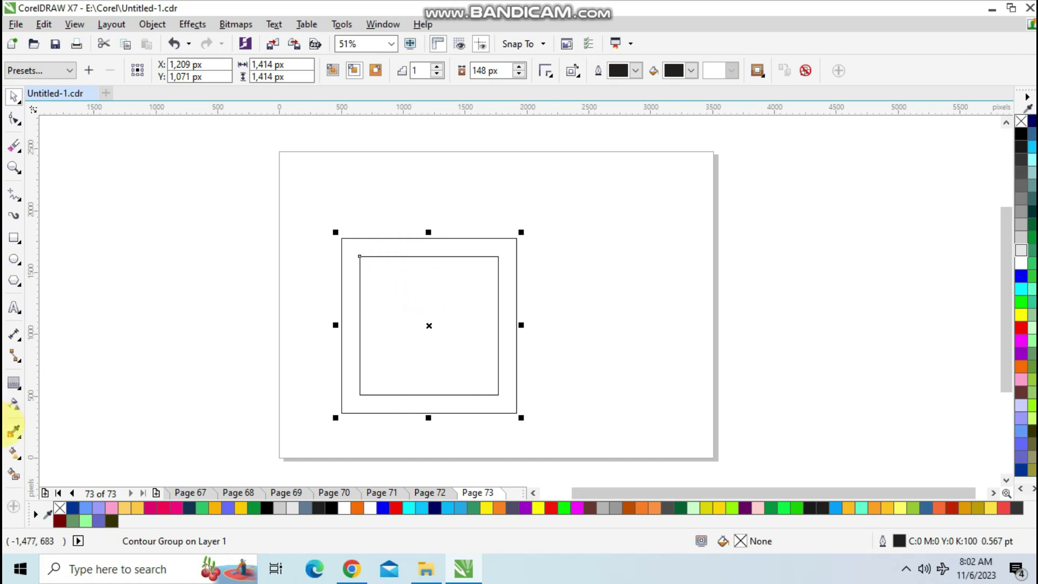
left_click(14, 475)
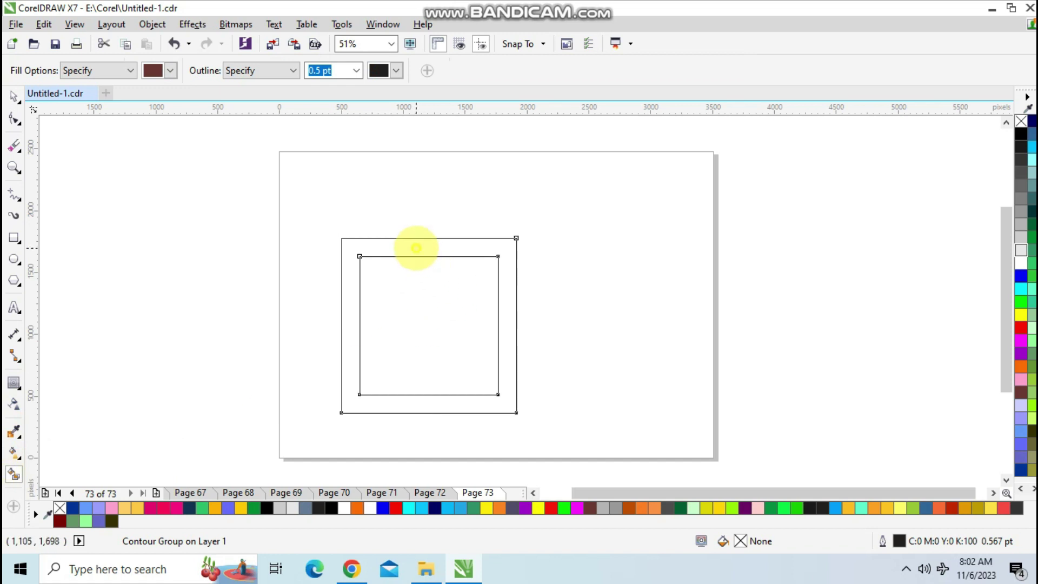
left_click(412, 246)
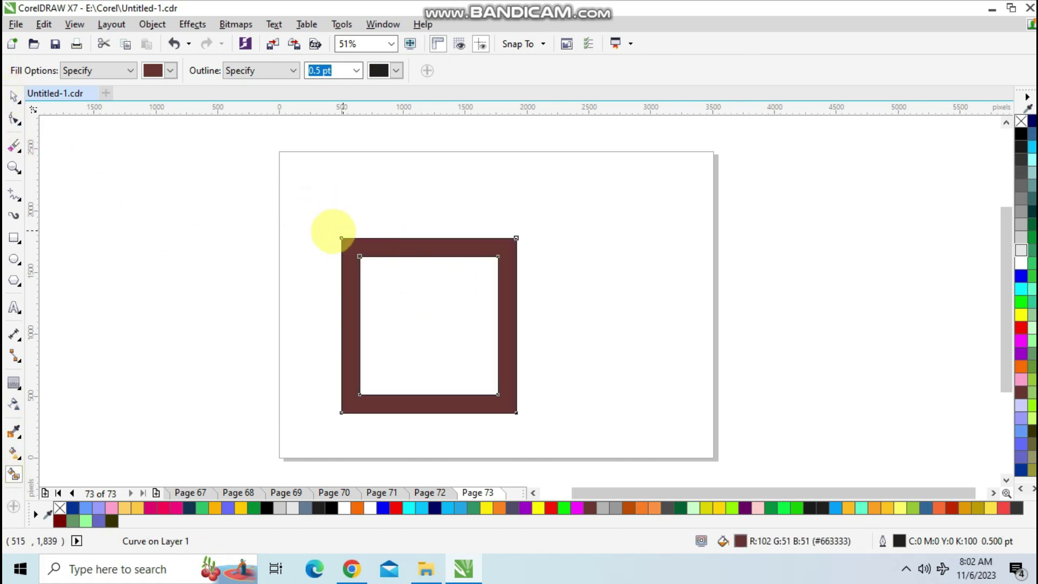
Move the filled brown frame clear of the original outlines and delete the original contour group.
left_click(14, 96)
mouse_move(357, 259)
left_mouse_down()
mouse_move(394, 243)
mouse_move(730, 270)
mouse_move(705, 279)
left_mouse_up()
left_click_drag(287, 209, 355, 284)
left_click_drag(409, 327, 552, 454)
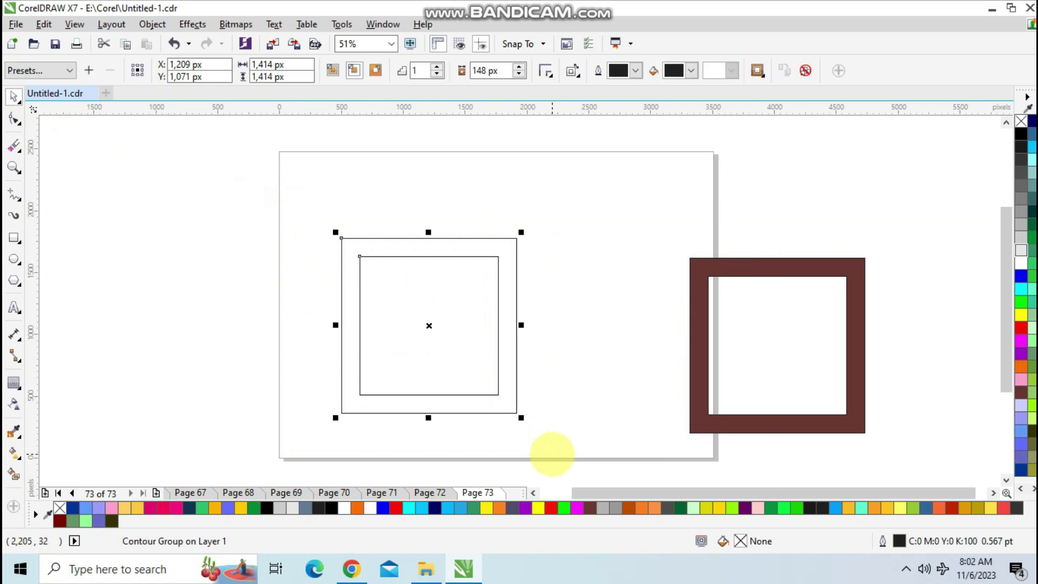
key("Delete")
Bring the brown frame back onto the page and rotate it to 315 degrees so it forms a diamond.
left_click(760, 269)
left_click_drag(764, 274, 363, 255)
left_click(373, 327)
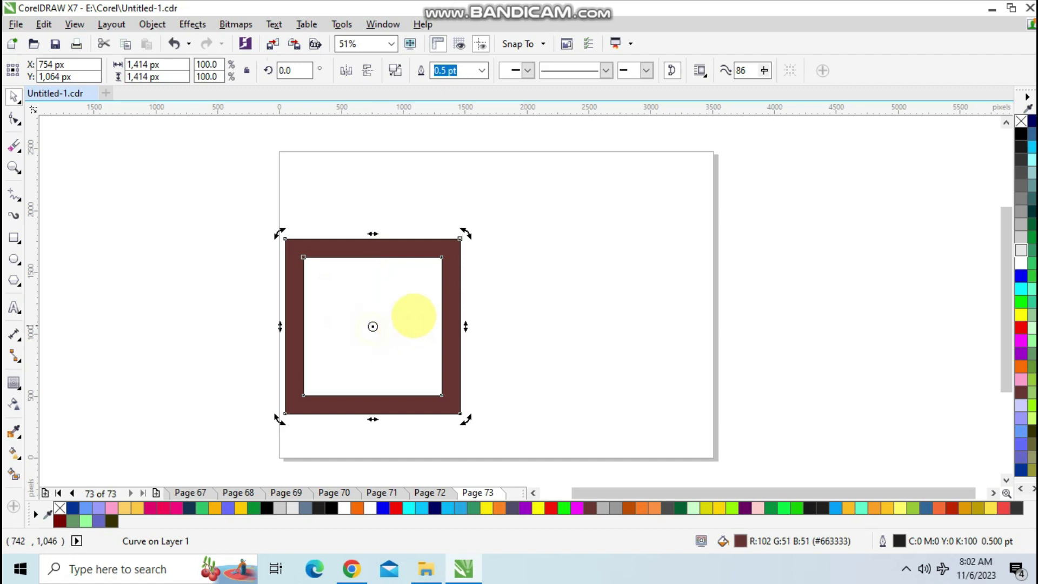
left_click_drag(465, 234, 501, 317)
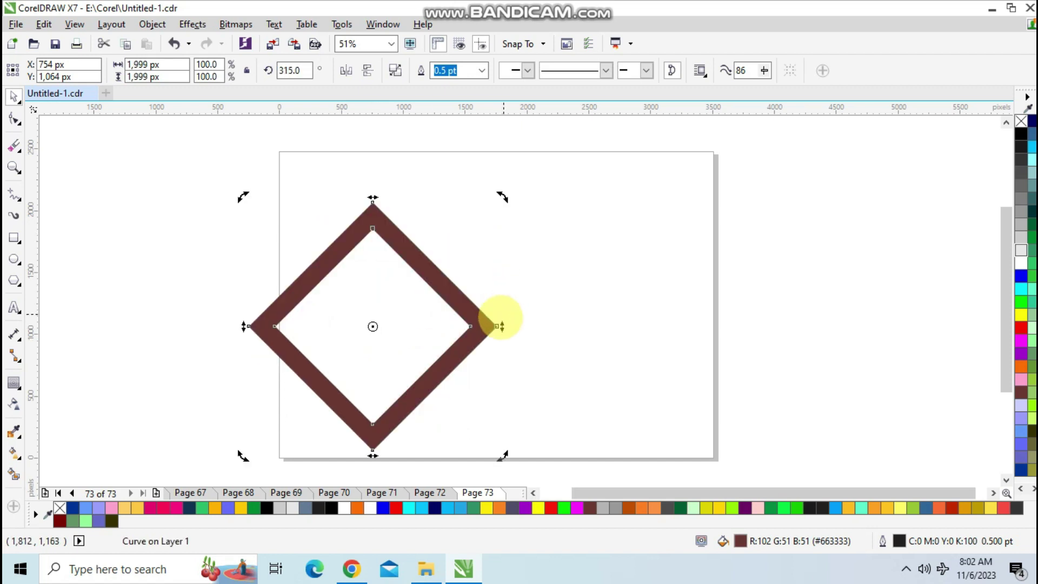
Move the brown diamond off the page, parking it beside the right edge.
left_click(428, 277)
left_click_drag(424, 273, 493, 285)
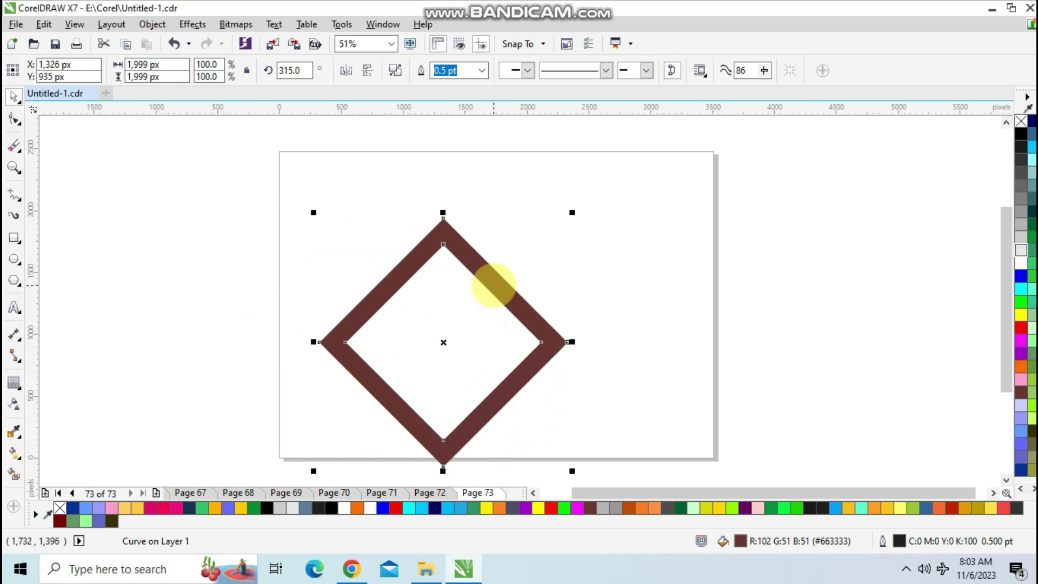
left_click_drag(482, 280, 871, 259)
key("Escape")
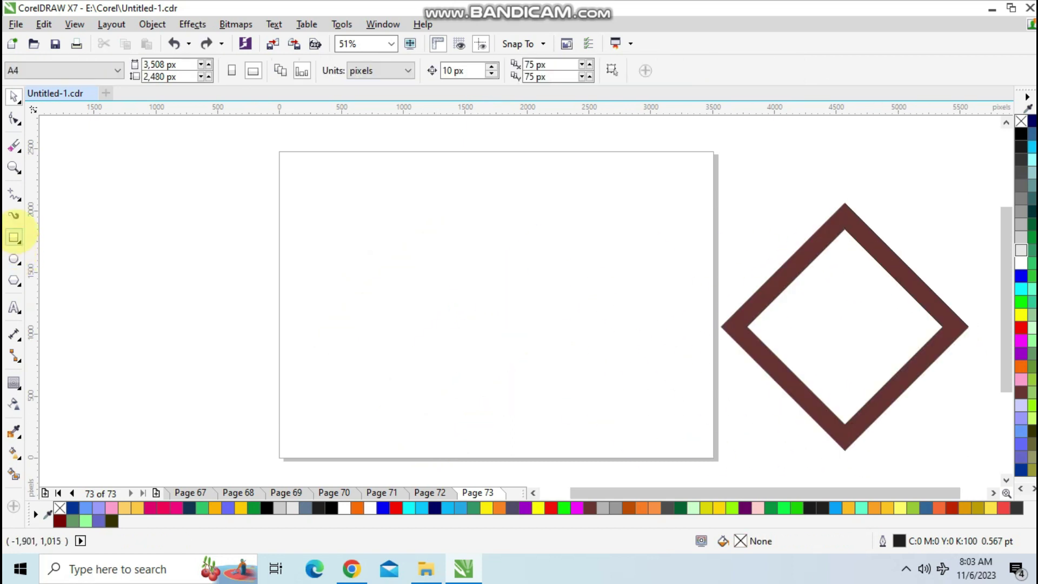
Draw a horizontal straight line about 3,043 px long across the page, slightly above its middle.
left_click(14, 195)
left_click(287, 278)
left_click(664, 292)
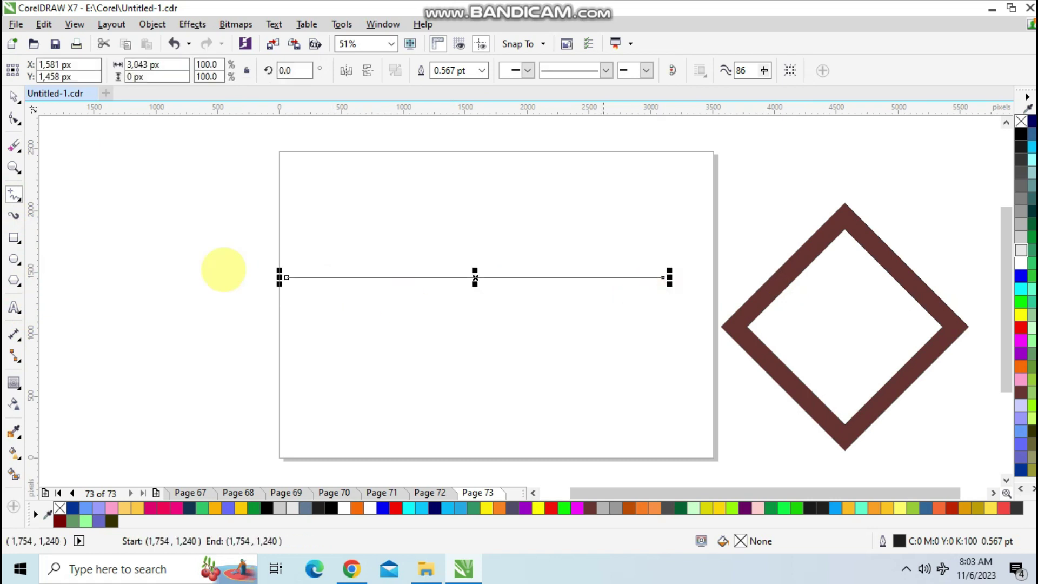
Centre the diamond roughly on the left part of the line and place an overlapping copy about 878 px to its right.
left_click(14, 96)
left_click(911, 282)
left_click_drag(911, 282, 469, 244)
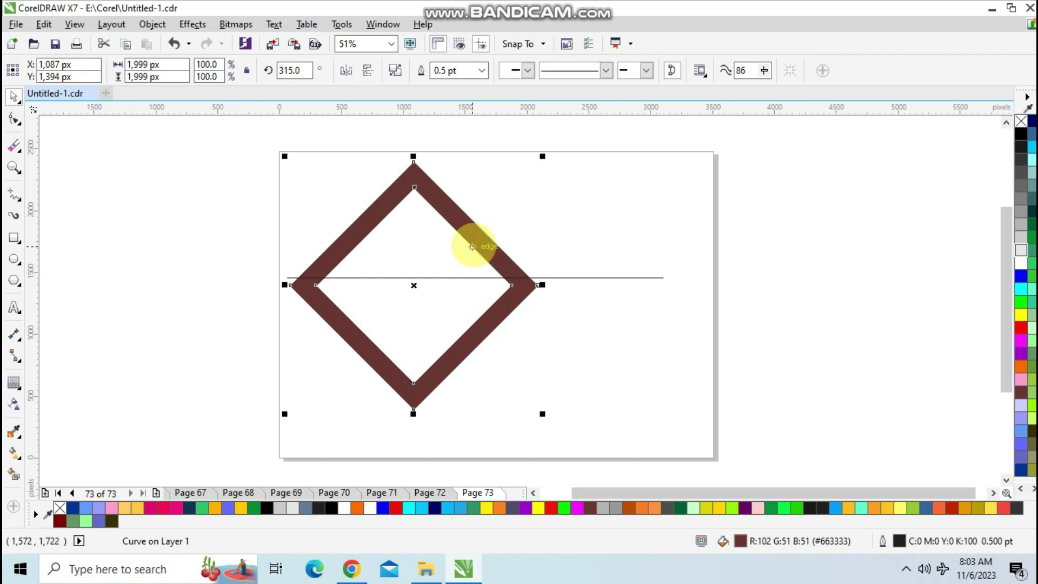
left_click_drag(472, 246, 582, 246)
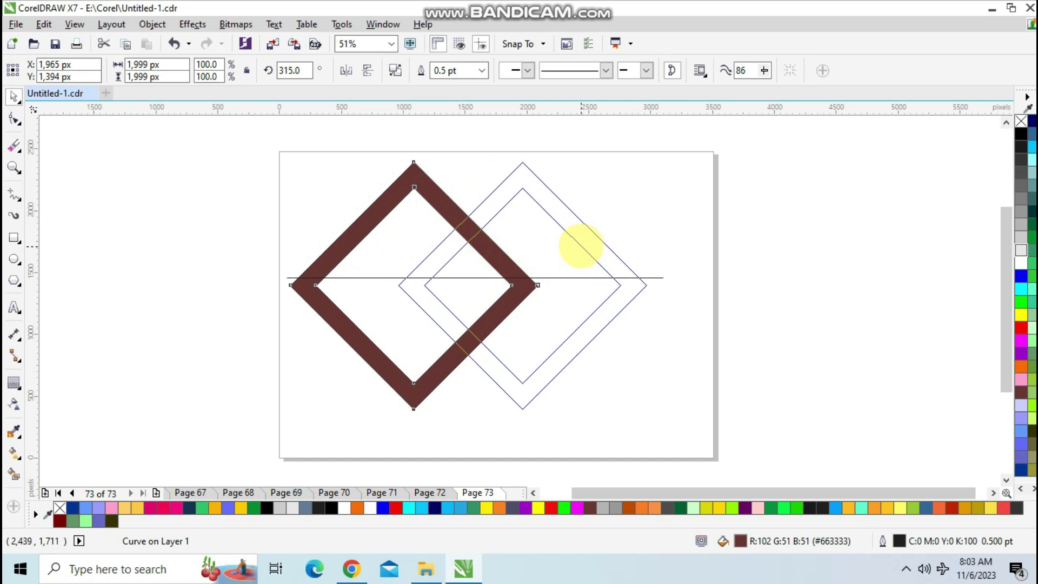
left_click_drag(581, 246, 579, 240)
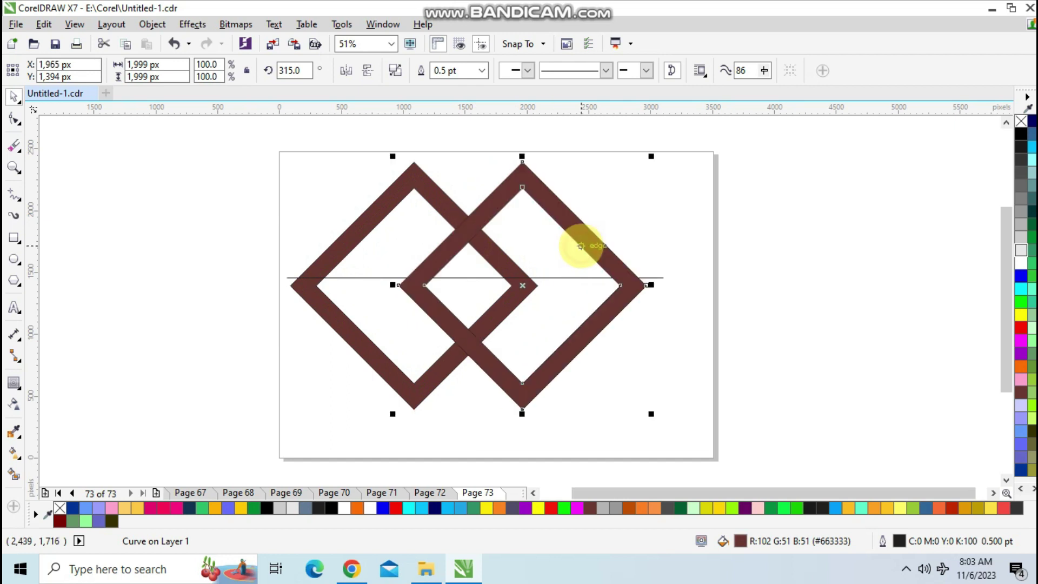
left_click(770, 303)
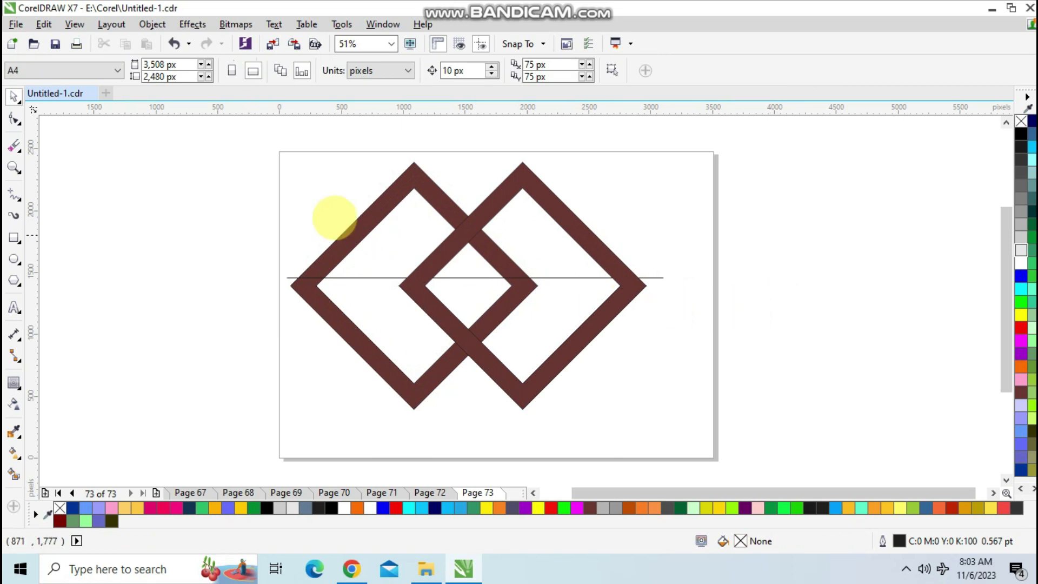
Remove the fill from both diamond frames, leaving only their outlines.
left_click(436, 209)
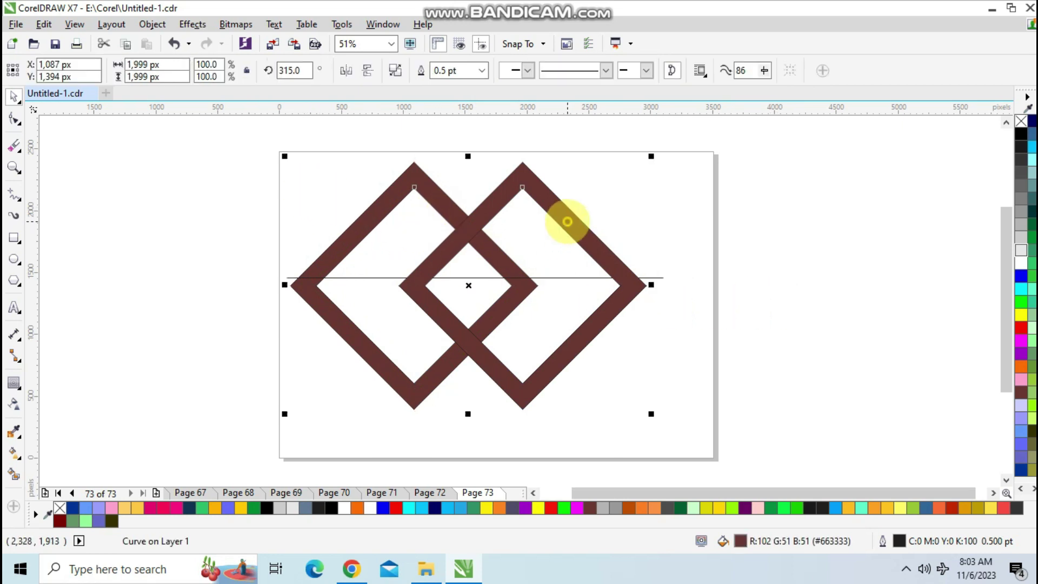
left_click(562, 222, "shift")
left_click(1021, 121)
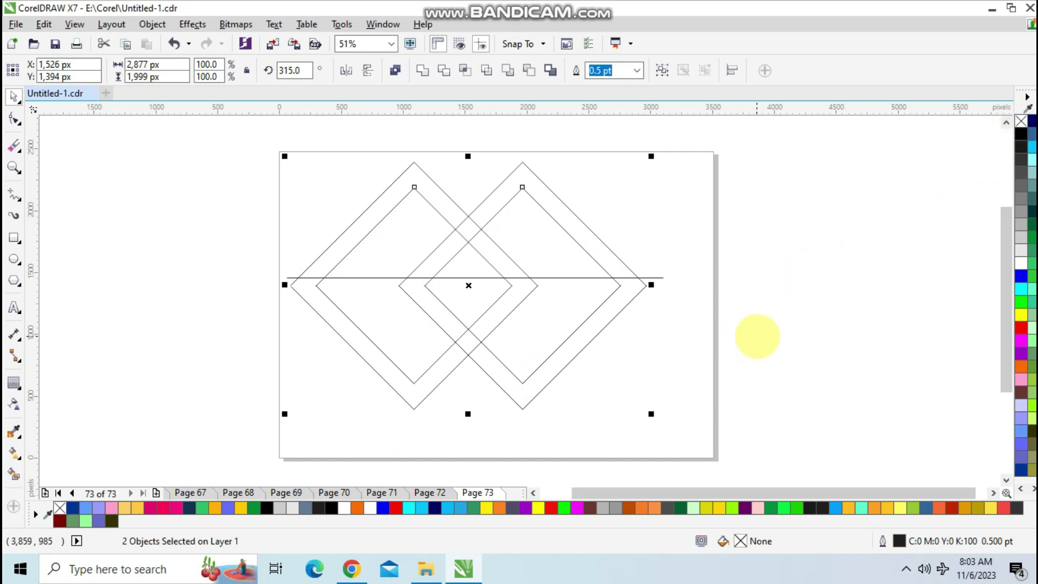
left_click(757, 336)
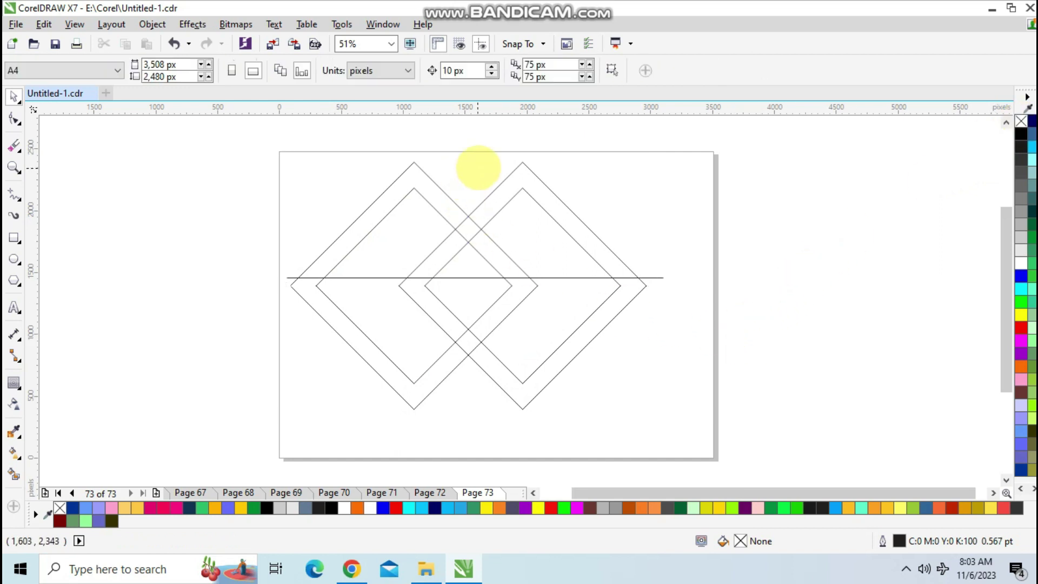
Draw a short diagonal line about 104 px wide and high across the right diamond's band, along the left diamond's outer edge.
scroll(478, 168, "up", 2)
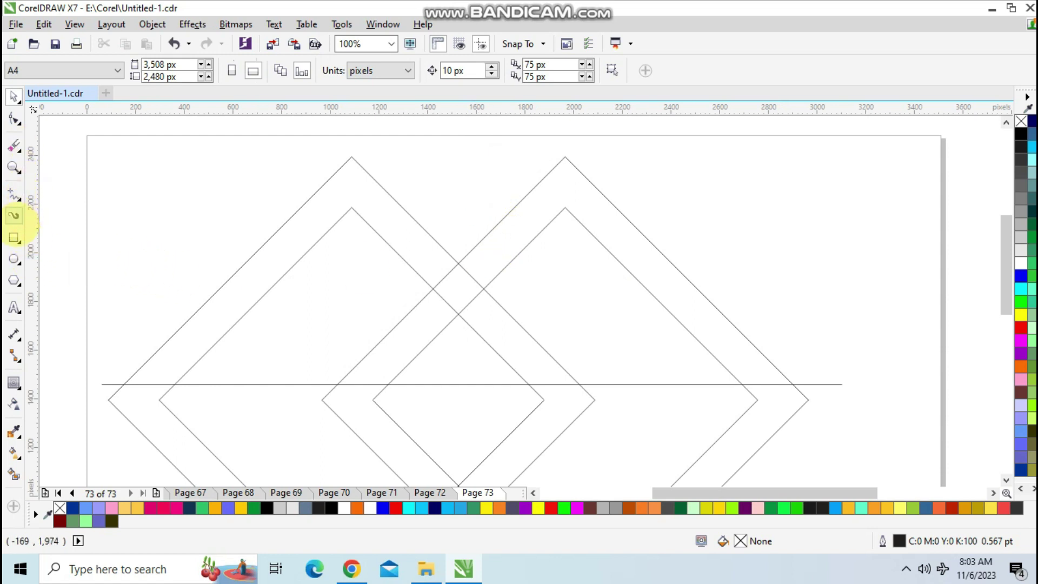
left_click(13, 194)
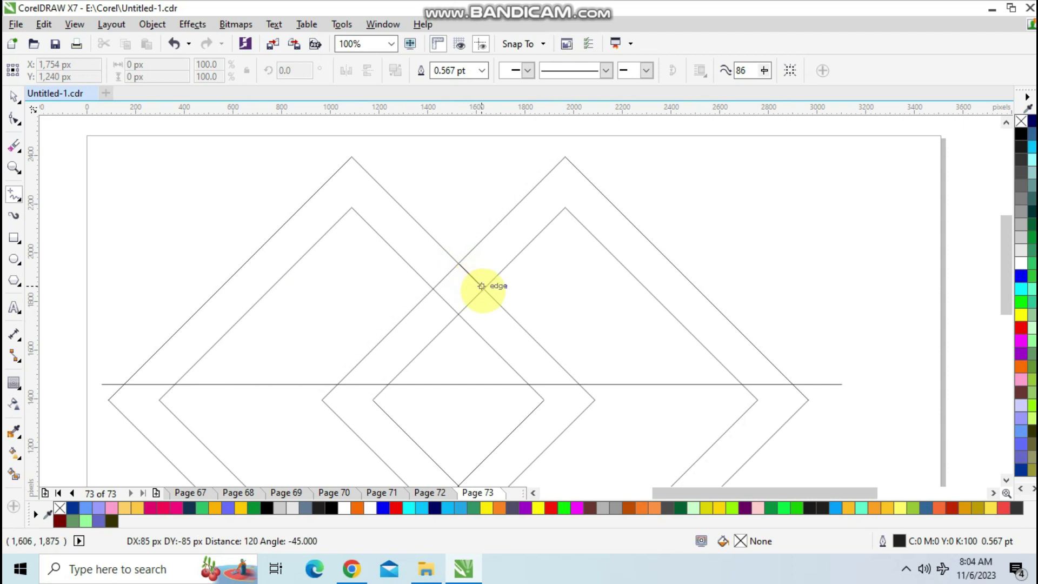
left_click(483, 289)
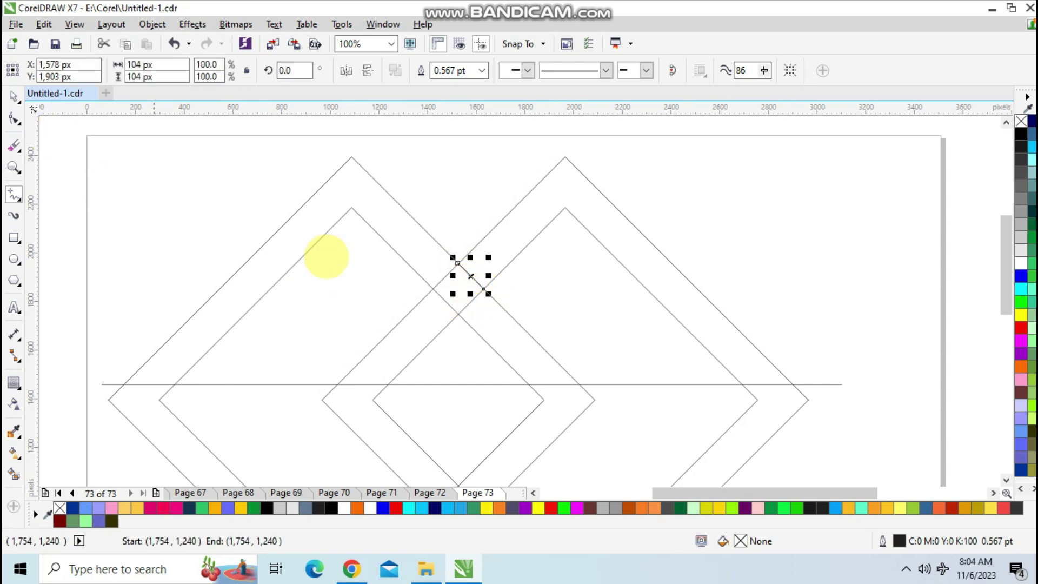
Stretch the short diagonal line from its centre to about 228 px and shift it up-right, away from the left diamond's edge.
left_click(13, 97)
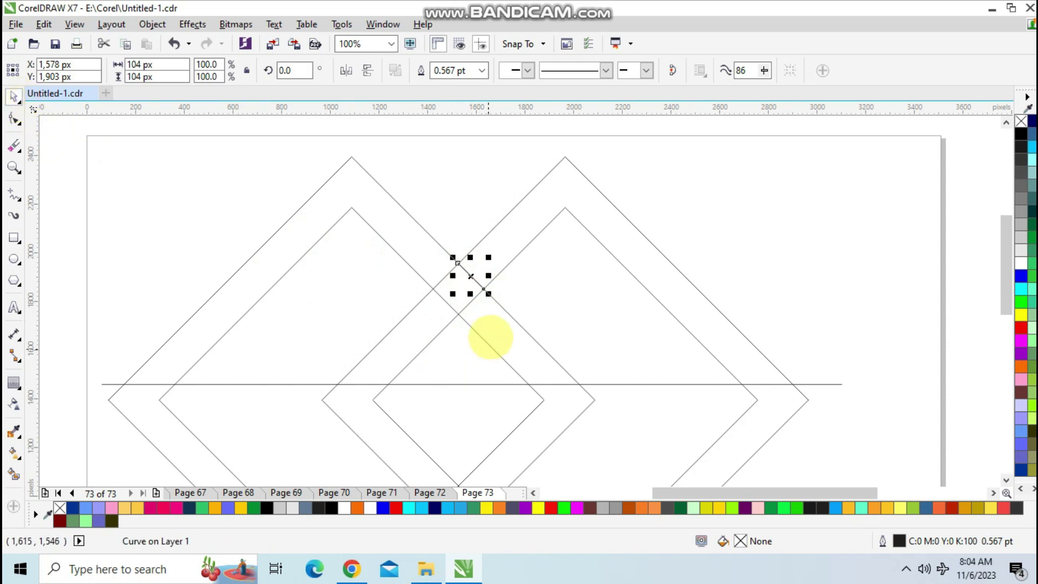
left_click_drag(483, 289, 498, 306)
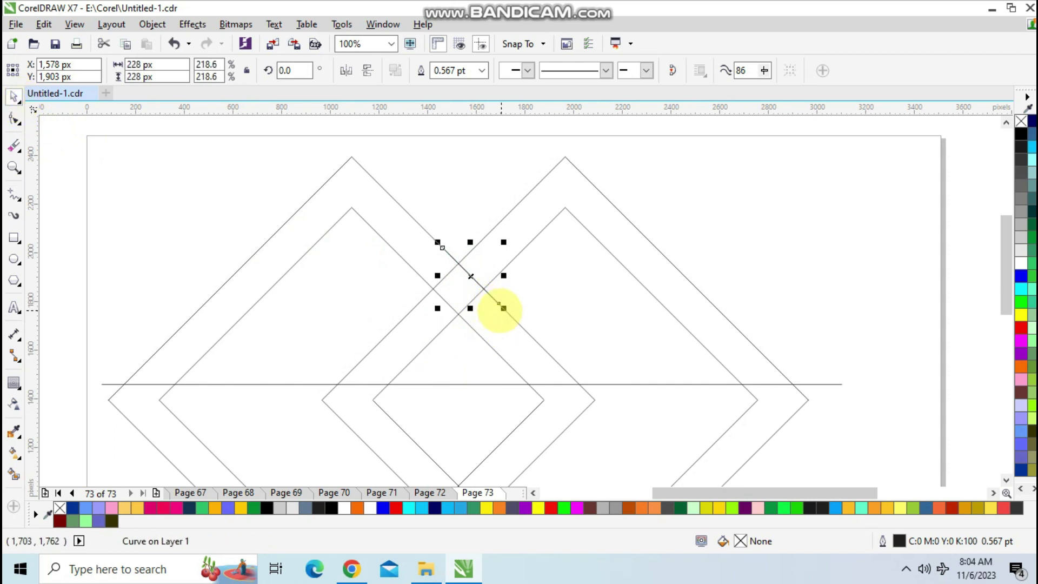
left_click_drag(473, 271, 484, 261)
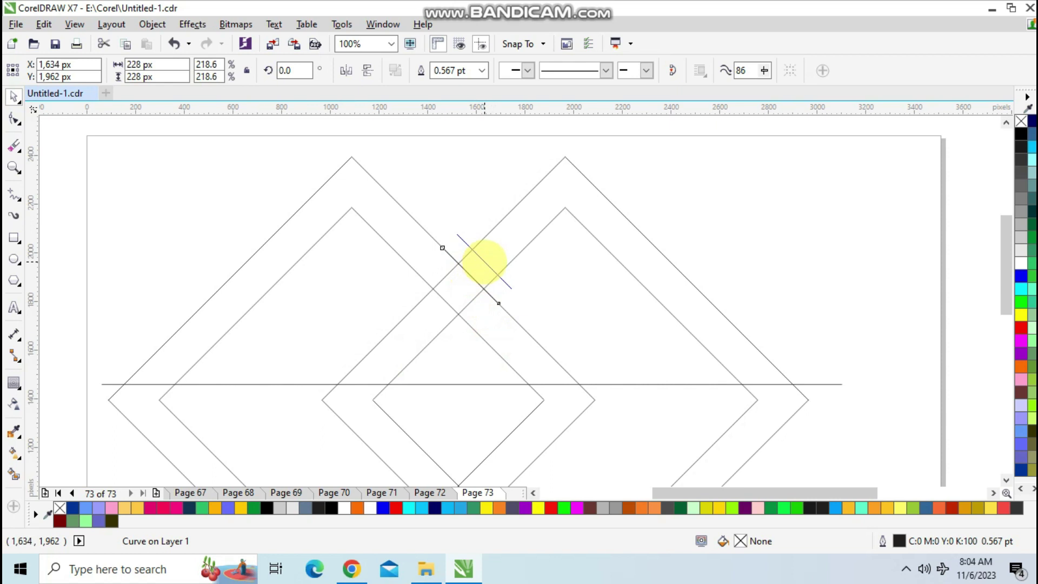
left_click_drag(483, 261, 482, 262)
scroll(482, 262, "down", 2)
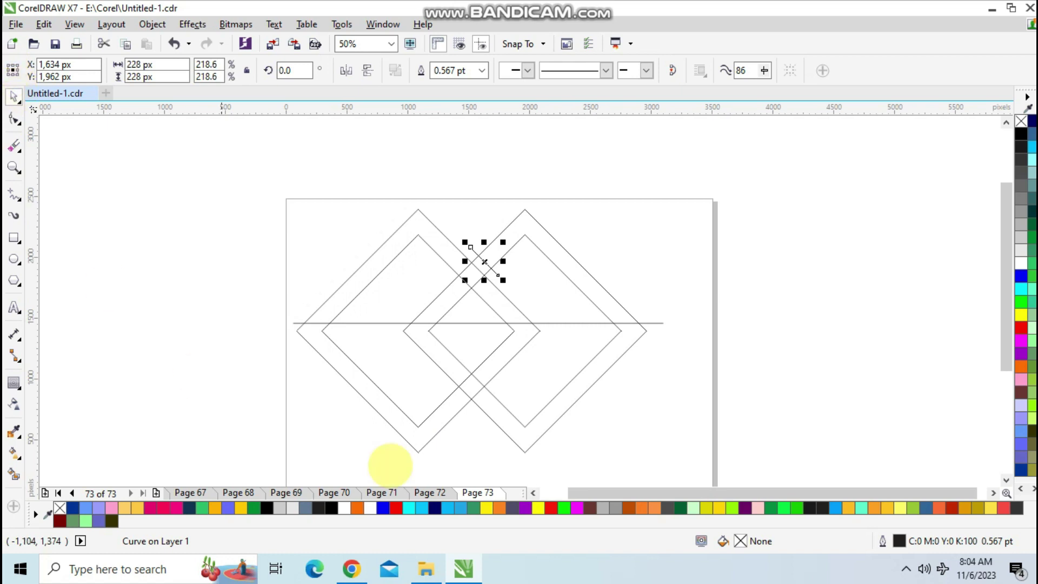
left_click(742, 386)
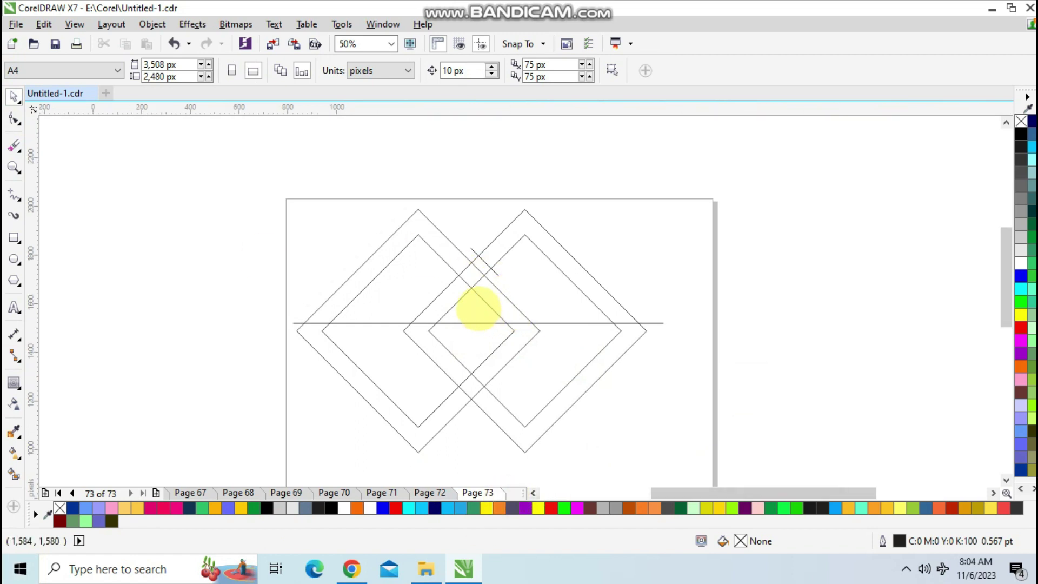
Delete the right diamond's virtual segments that cross the left diamond's band at their upper intersection.
scroll(479, 309, "up", 2)
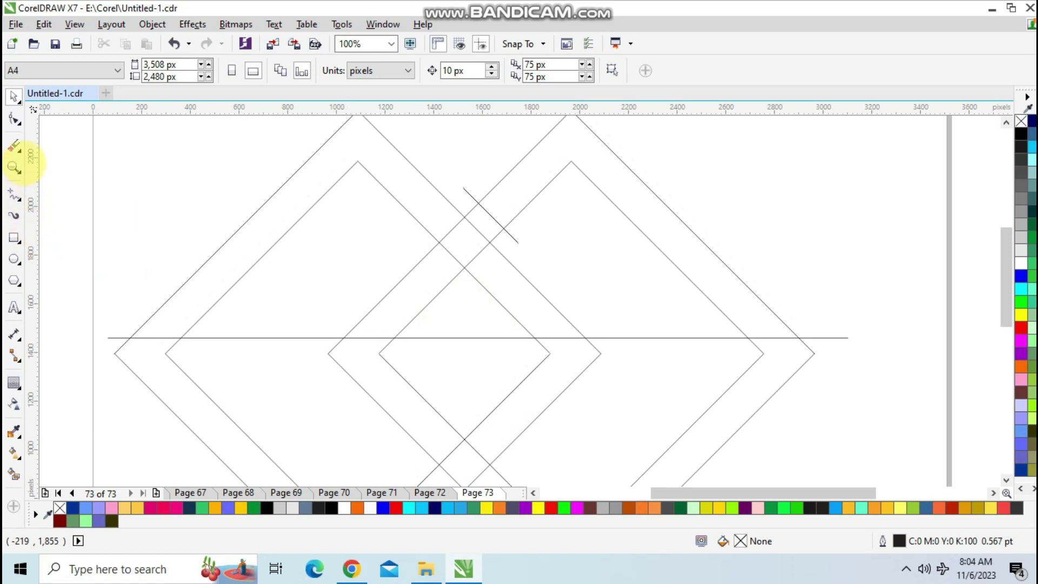
left_click(21, 150)
left_click(64, 198)
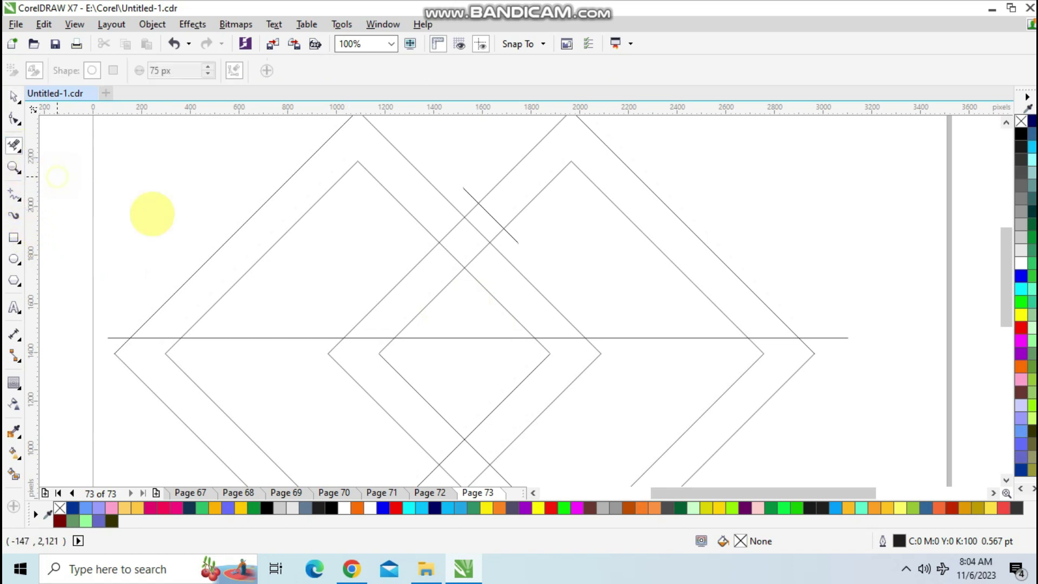
left_click_drag(440, 226, 488, 258)
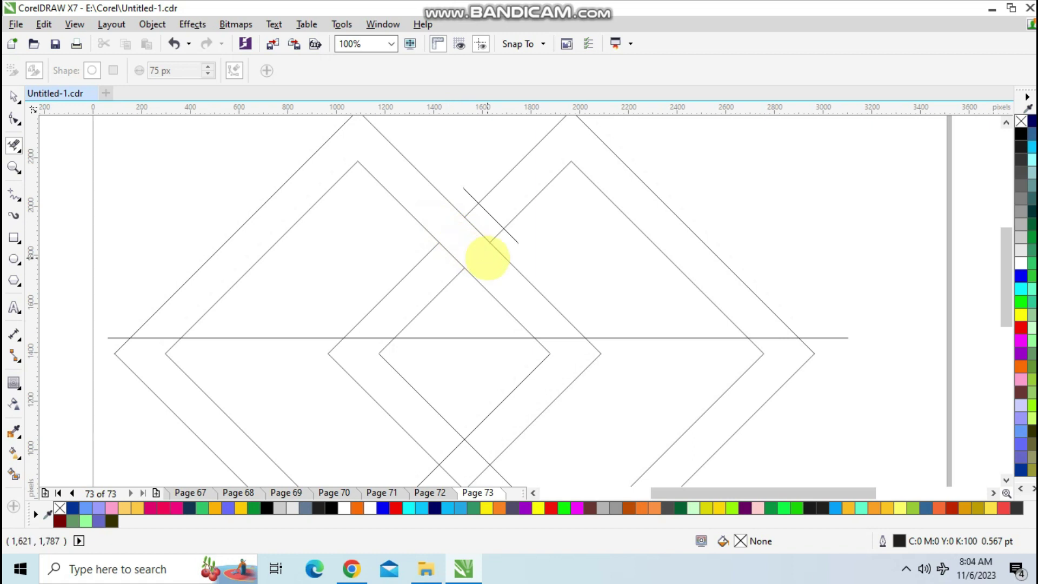
Smart-fill the left and right roof-shaped bands above the horizontal line with dark brown #663333 and a 0.5 pt outline.
scroll(487, 257, "down", 1)
left_click(13, 96)
left_click(14, 474)
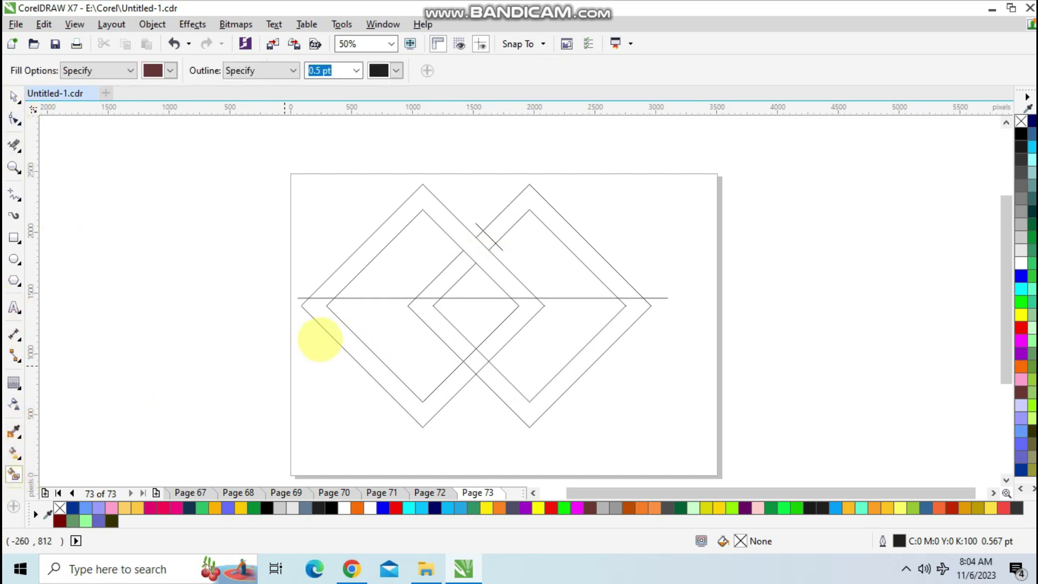
left_click(345, 270)
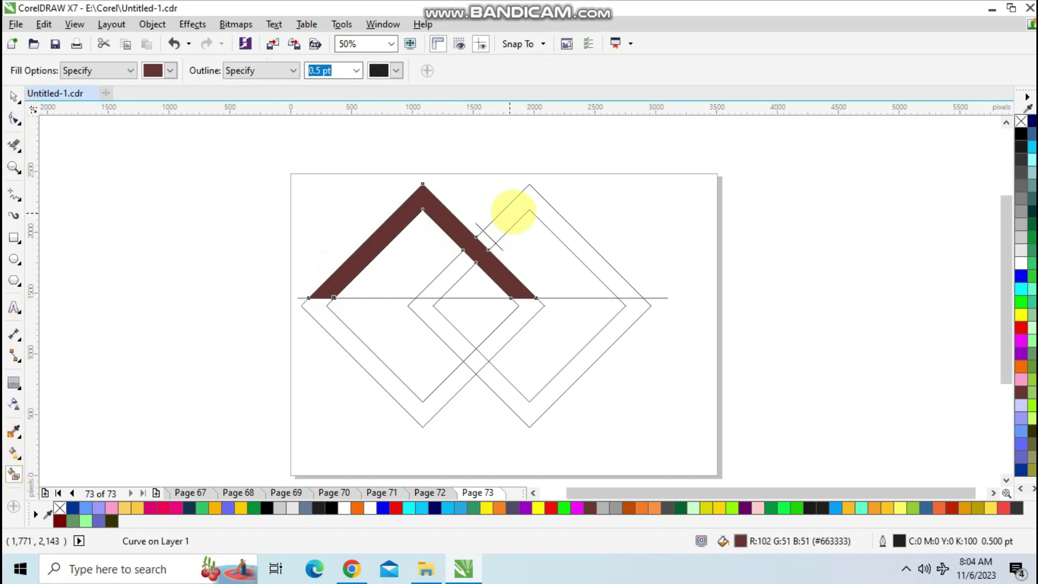
left_click(529, 201)
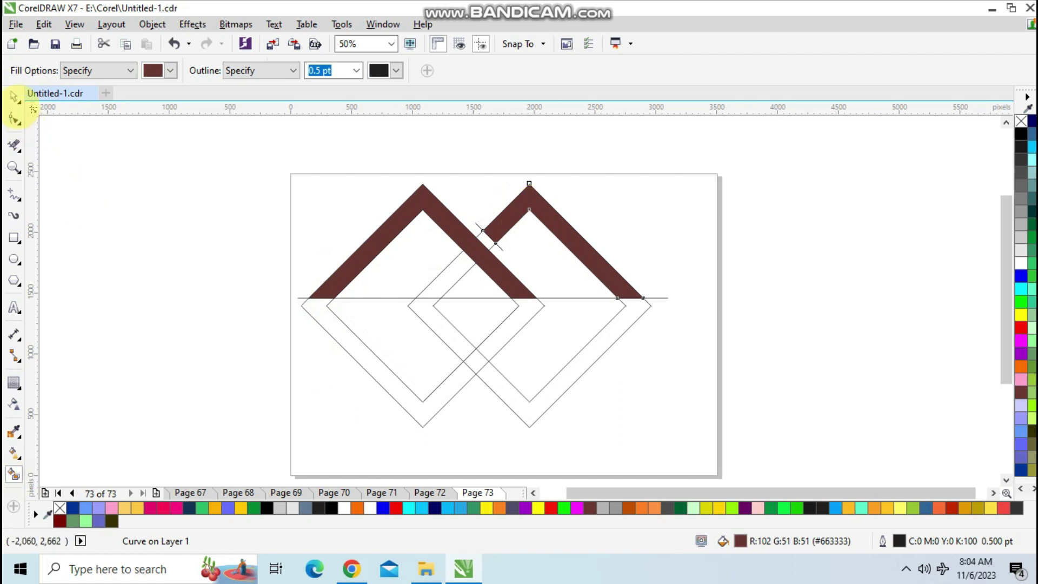
Duplicate the two brown roof shapes together to the right of the originals, clear of the diamond construction.
left_click(14, 96)
left_click(770, 316)
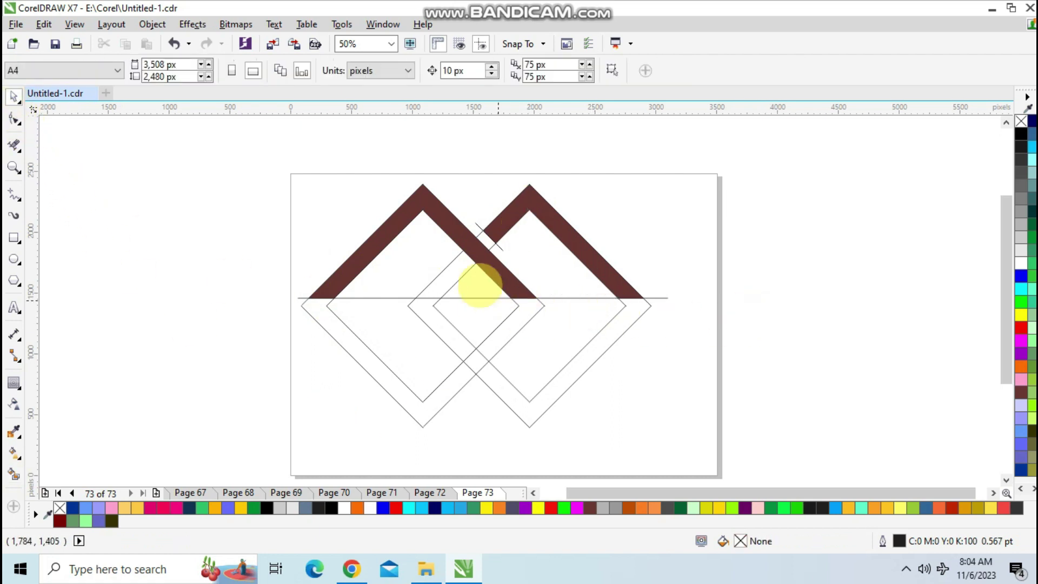
left_click(454, 224)
left_click(544, 213, "shift")
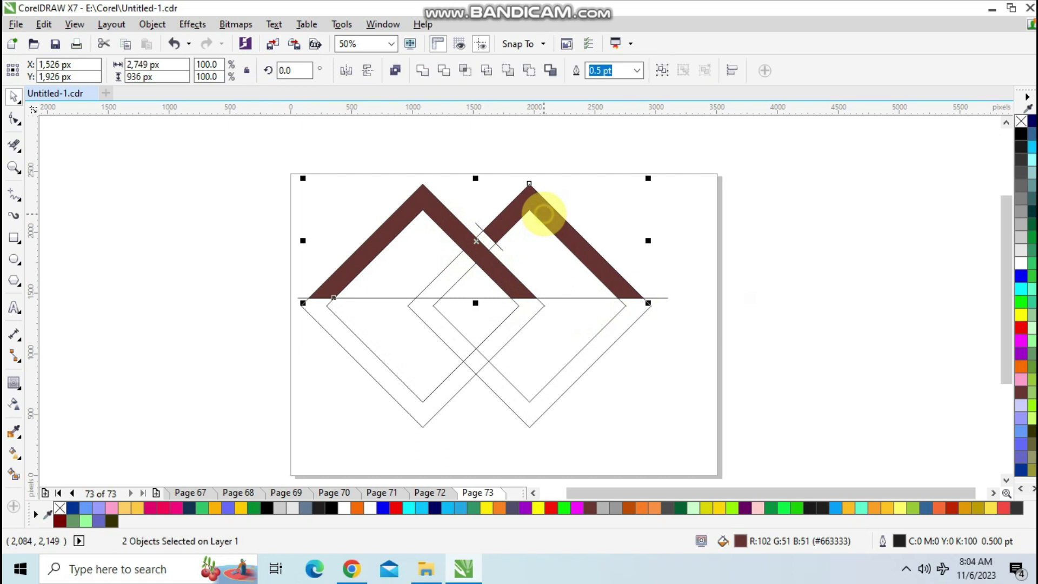
left_click_drag(543, 212, 847, 219)
Delete the original roofs, diamonds and cutting lines, and move the two duplicated roofs onto the page.
left_click_drag(219, 135, 687, 445)
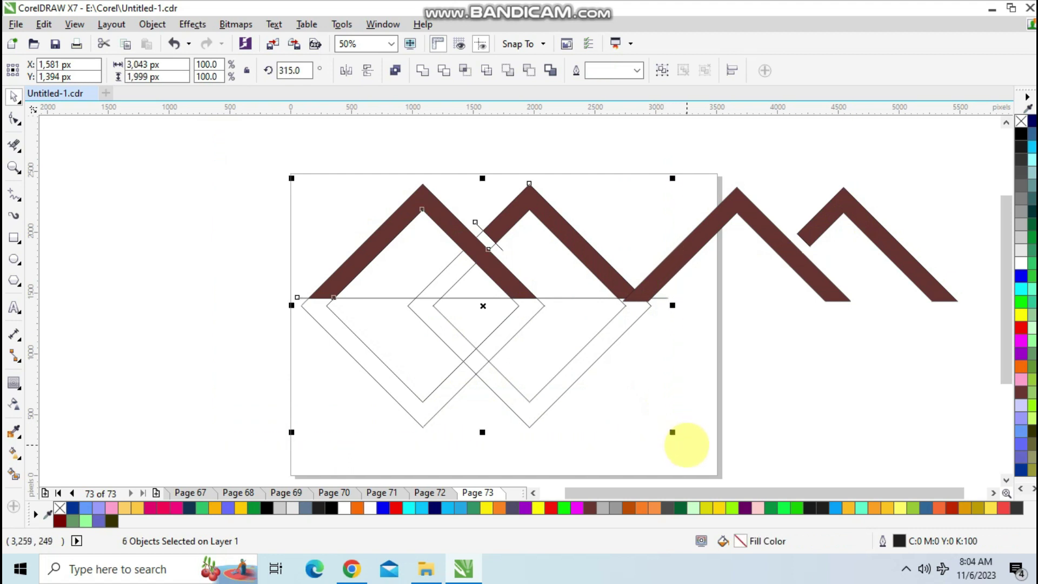
key("Delete")
left_click_drag(559, 130, 967, 399)
left_click_drag(708, 250, 407, 274)
left_click(725, 360)
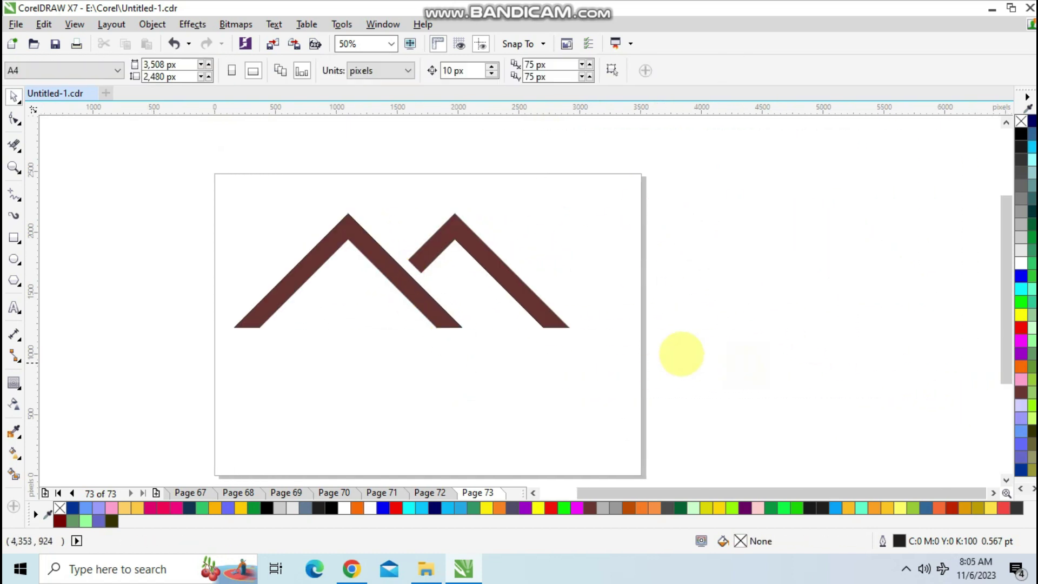
Fill both roof shapes with orange #FF6600 and remove their outlines.
left_click(515, 283)
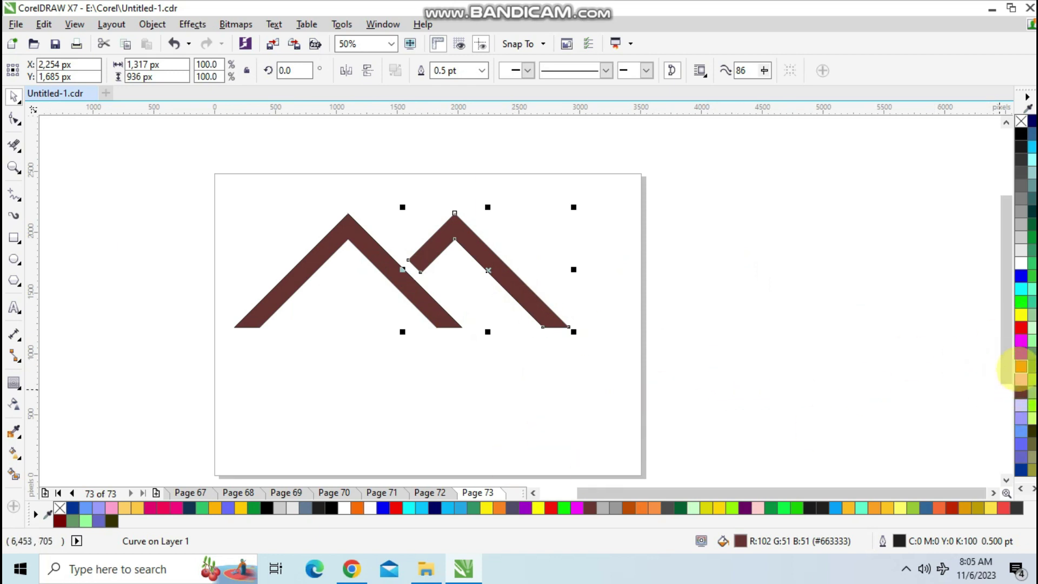
left_click(1021, 368)
left_click(370, 250)
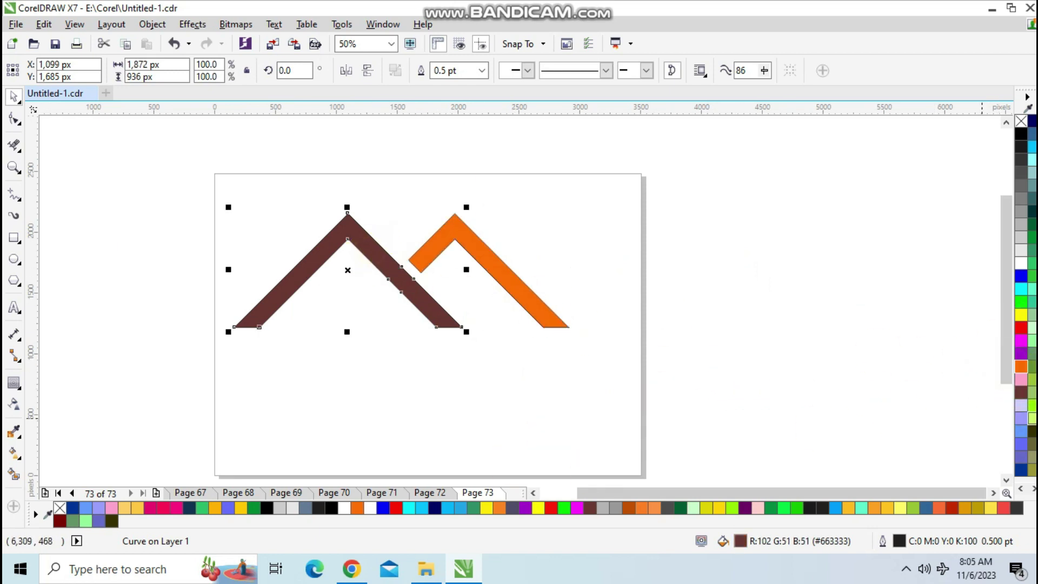
left_click(1020, 367)
left_click_drag(194, 168, 611, 440)
right_click(1020, 121)
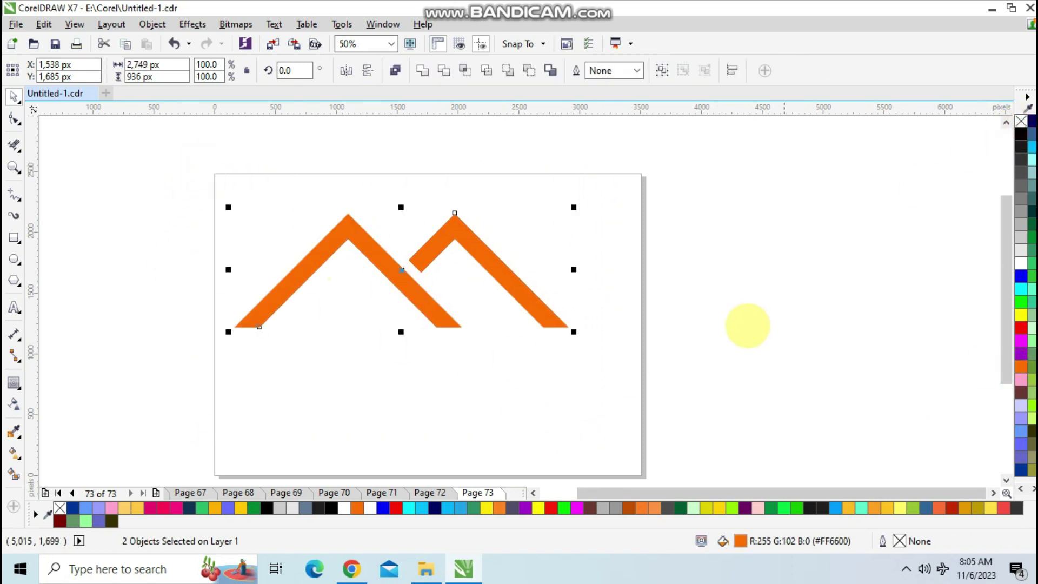
left_click(748, 325)
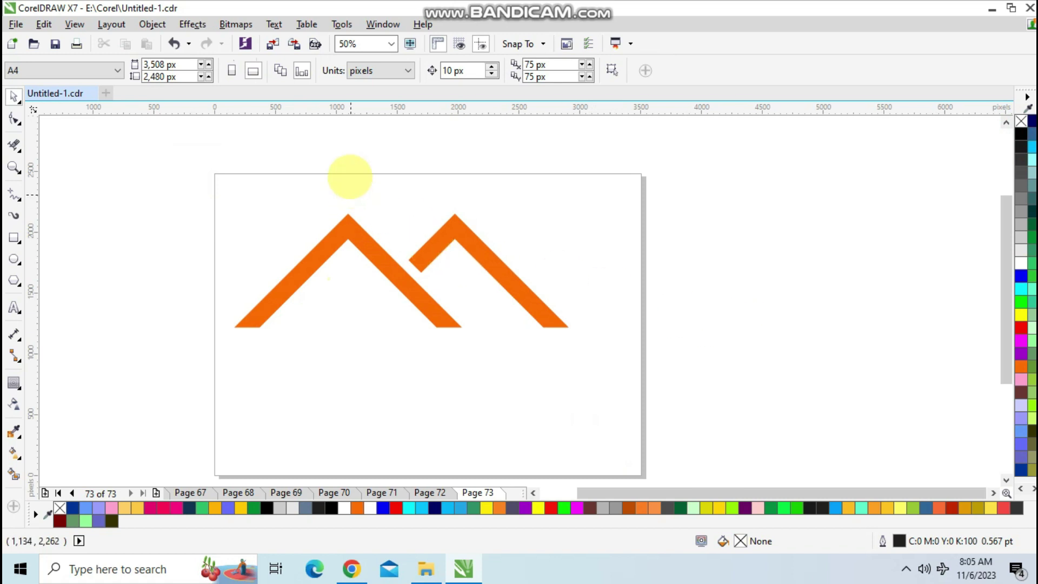
Place a horizontal guideline along the base of the roofs and shift both roofs slightly up and right against it.
left_click_drag(352, 108, 399, 328)
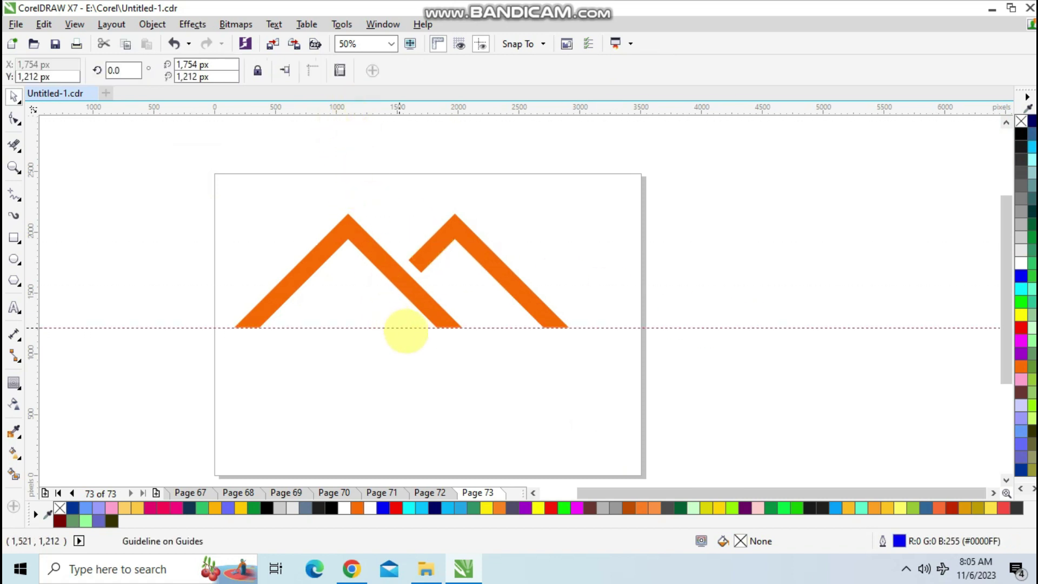
left_click(537, 398)
left_click_drag(176, 144, 611, 411)
left_click_drag(424, 301, 439, 326)
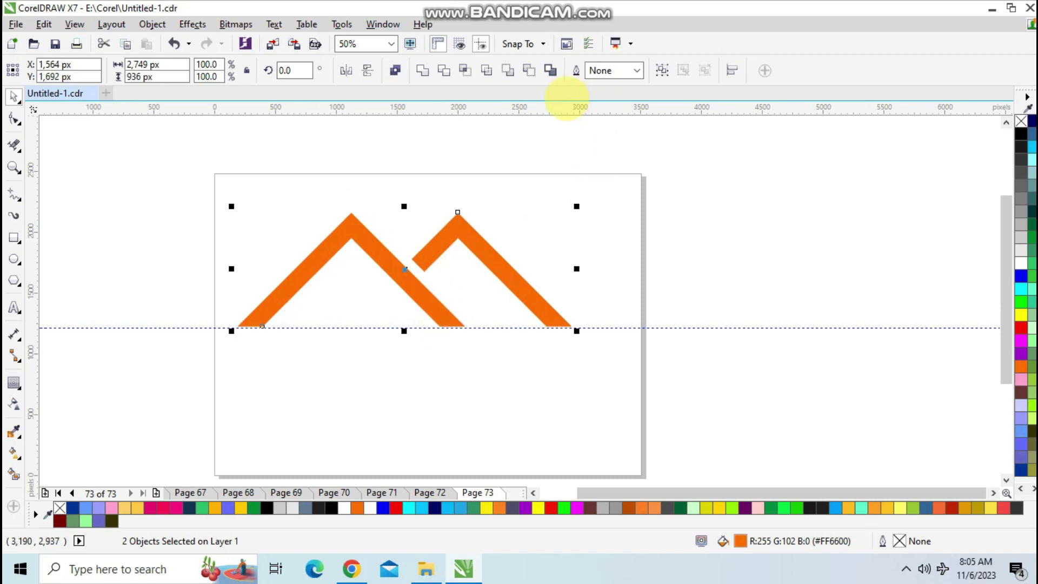
Delete the horizontal guideline at the base of the roofs.
left_click(718, 243)
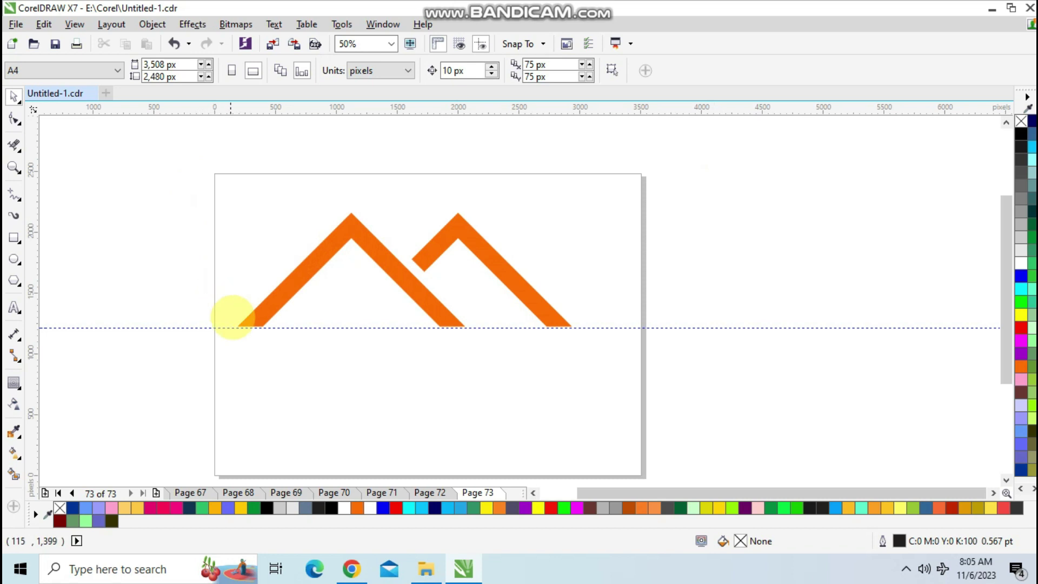
left_click(223, 328)
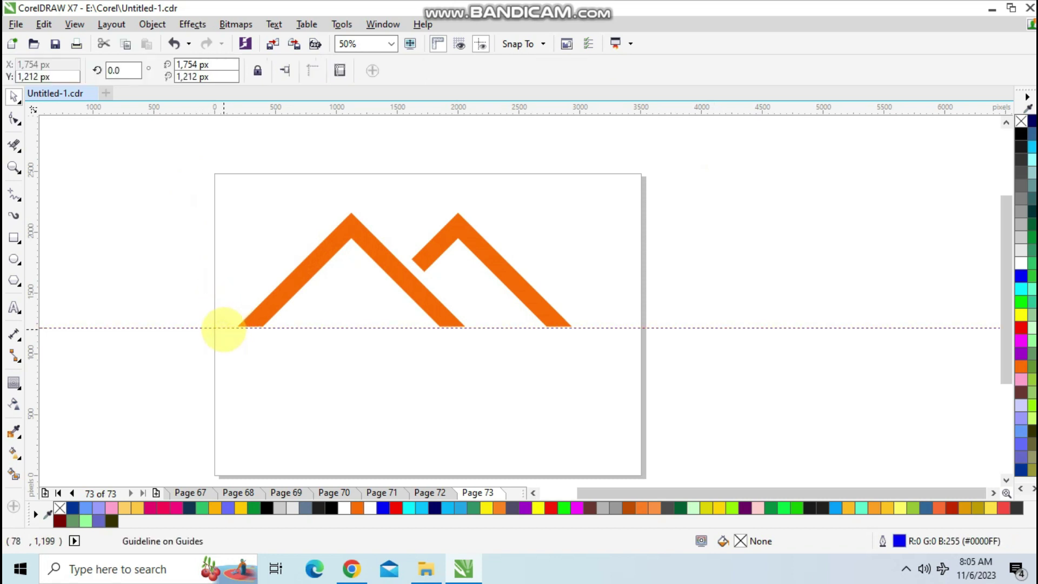
key("Delete")
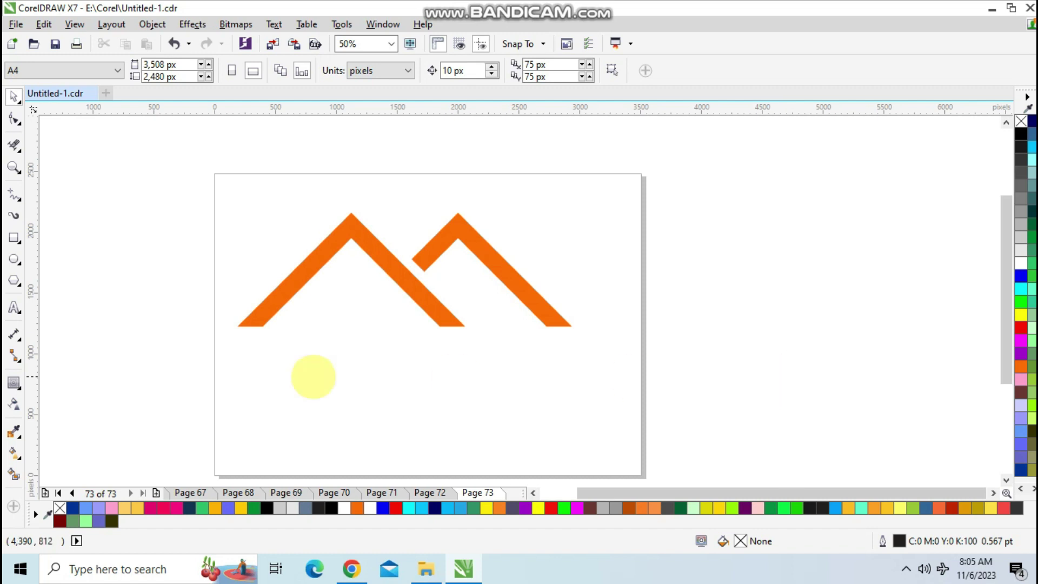
Draw a square about 156 px wide to the right of the page, filled black and without an outline.
left_click(14, 237)
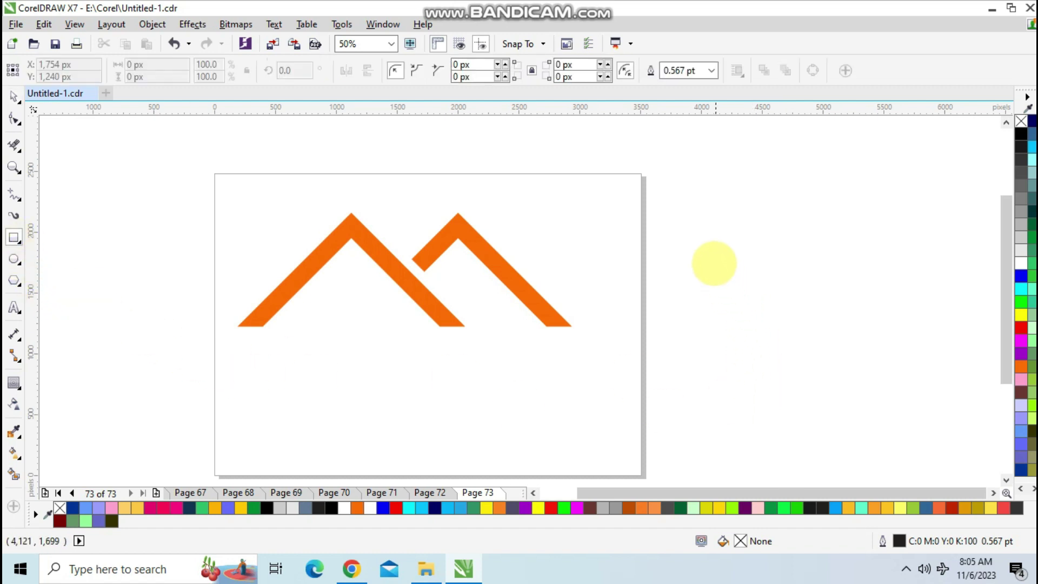
left_click_drag(713, 262, 725, 272)
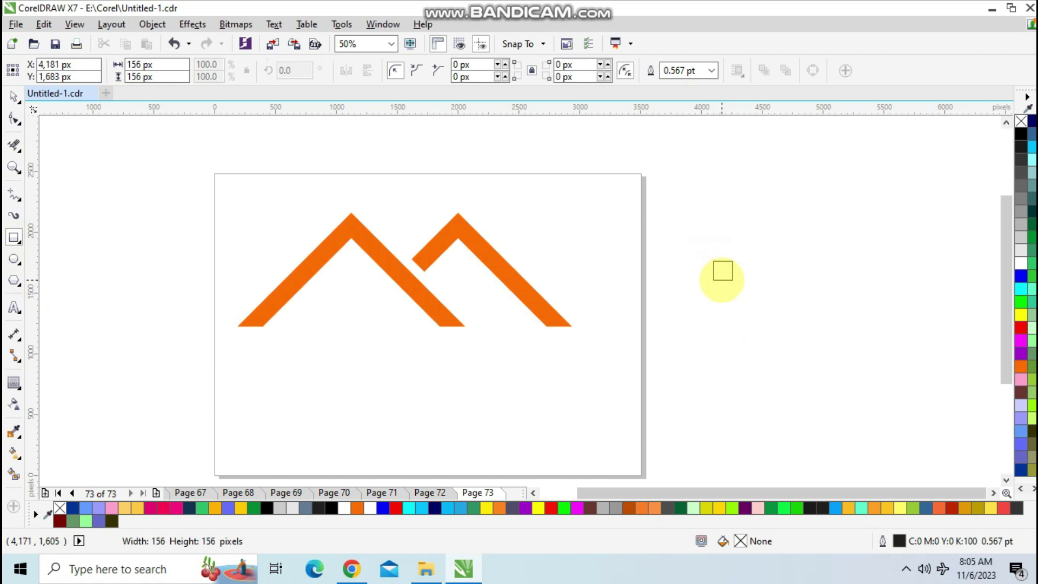
left_click_drag(721, 280, 722, 281)
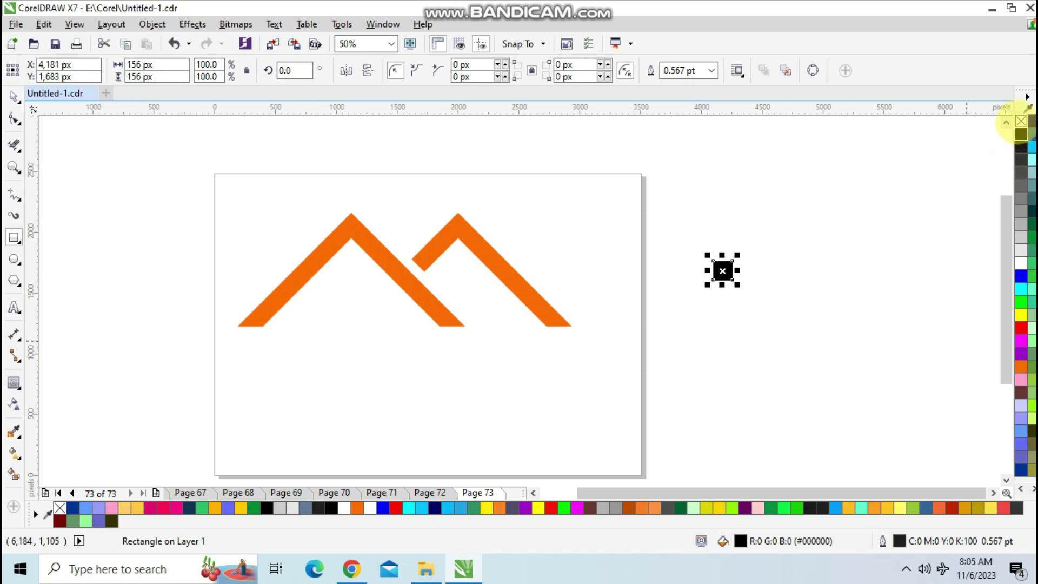
right_click(1021, 122)
left_click(13, 96)
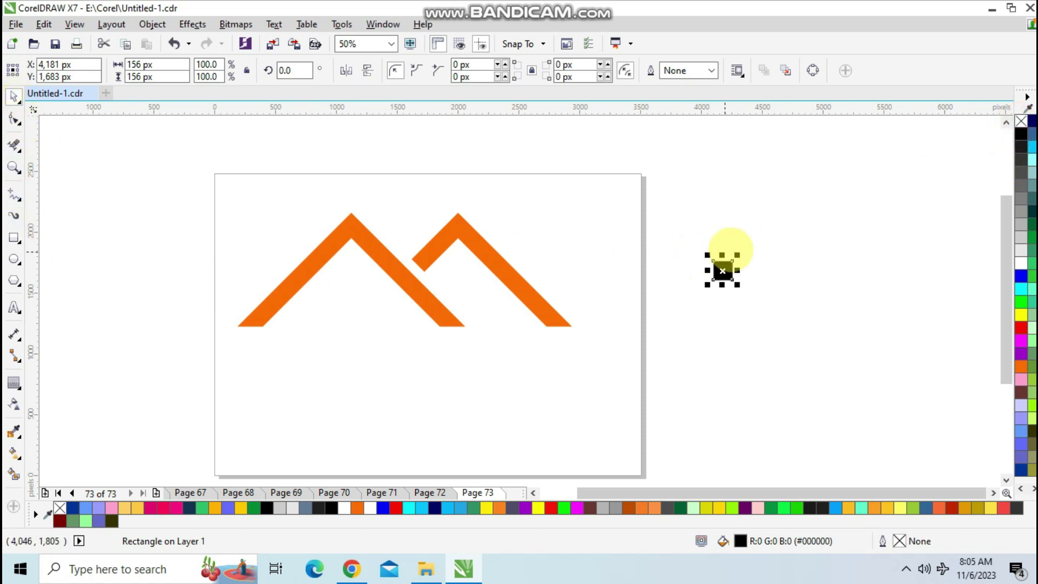
Duplicate the black square sideways and the pair downwards to form a two-by-two window grid about 325 px wide with narrow gaps.
key("z")
left_click_drag(672, 202, 804, 352)
left_click_drag(381, 210, 617, 418)
left_click(14, 96)
left_click(470, 220)
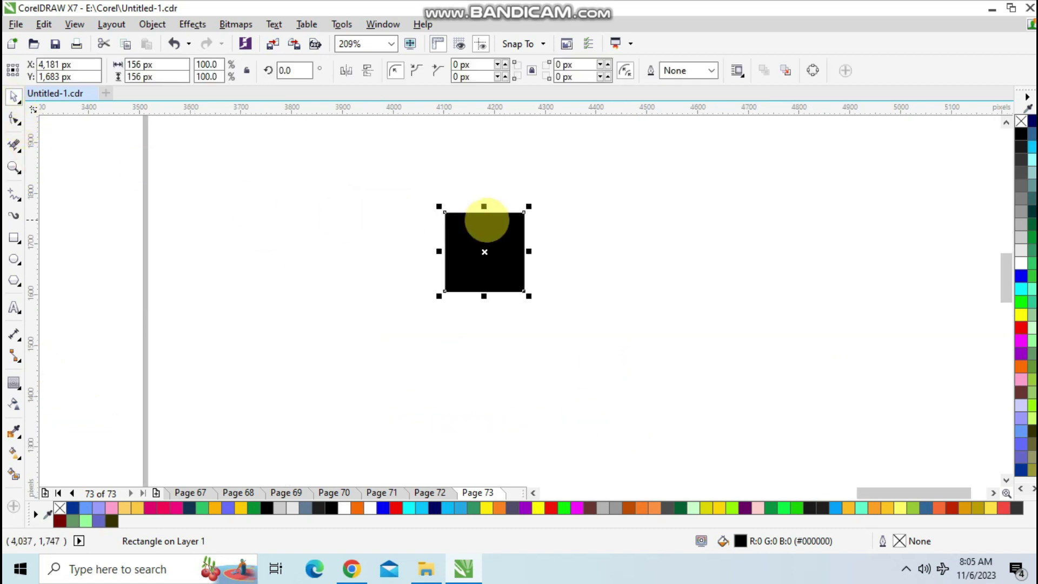
left_click_drag(490, 242, 571, 258)
left_click_drag(401, 181, 669, 377)
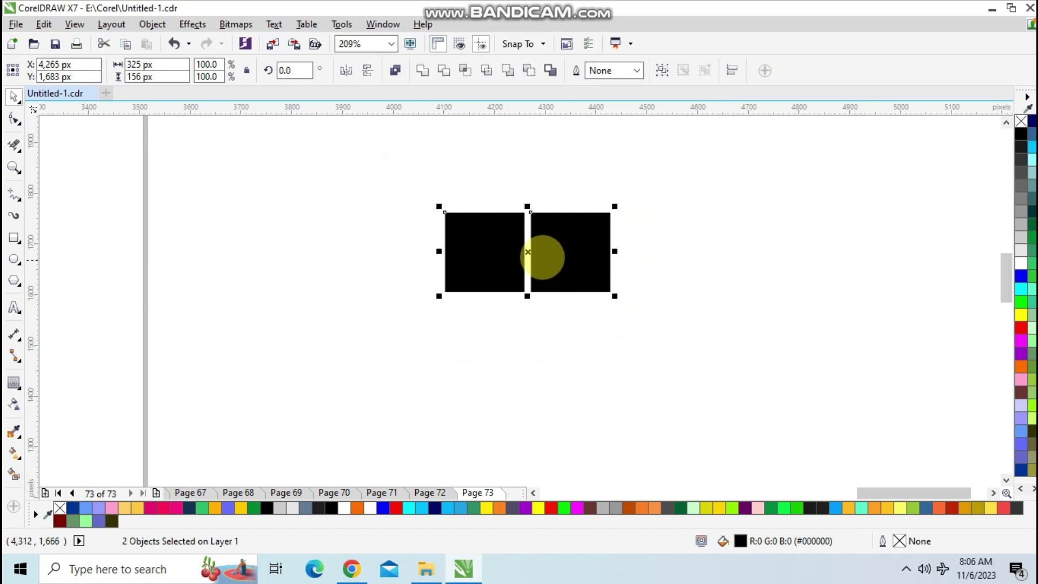
left_click_drag(528, 250, 529, 338)
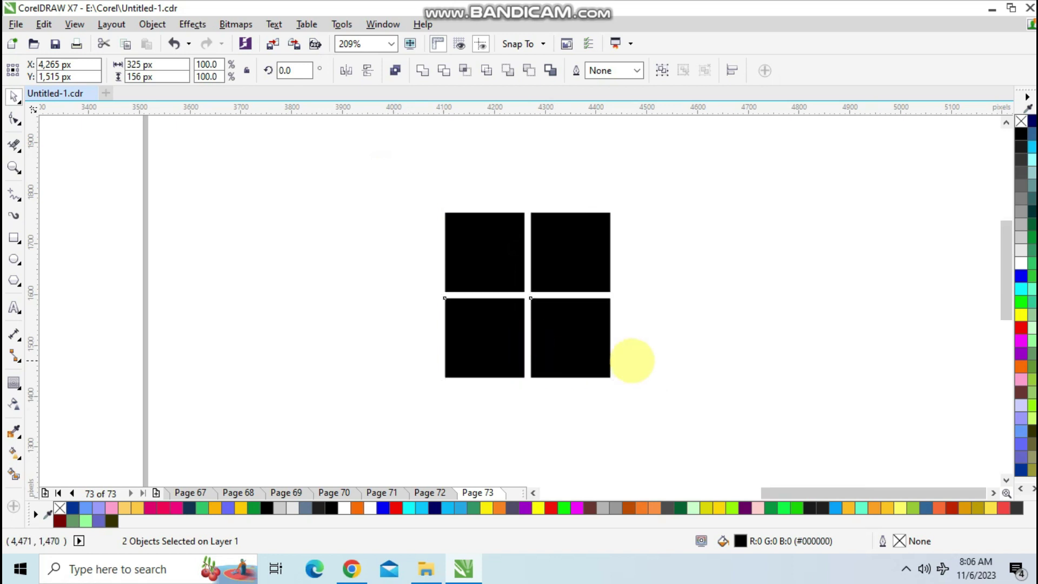
Move the four-square window beneath the left roof, centred under its peak.
scroll(633, 359, "down", 5)
left_click_drag(547, 290, 644, 375)
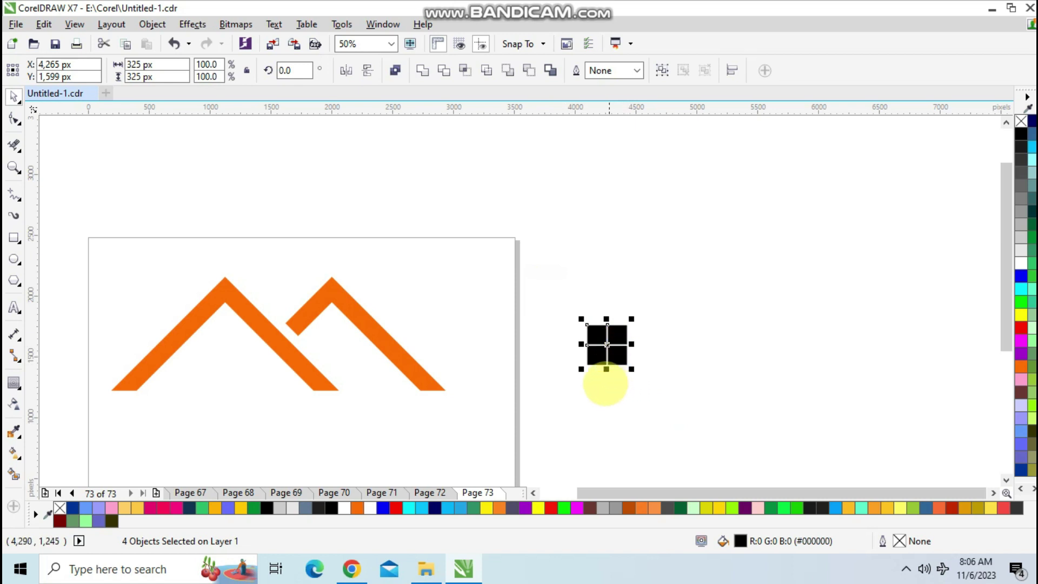
left_click_drag(606, 344, 225, 360)
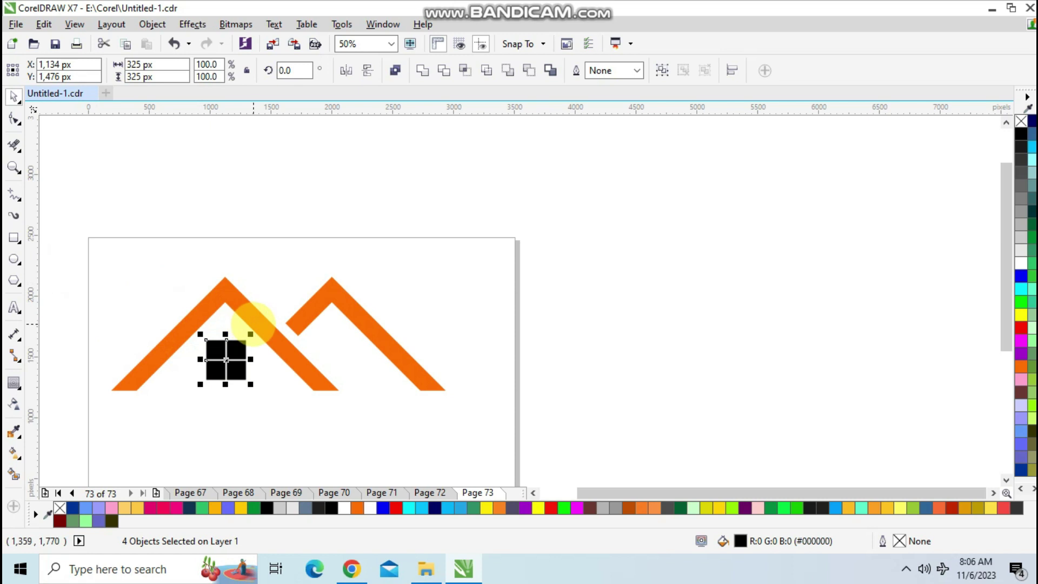
key("Escape")
scroll(765, 399, "up", 1)
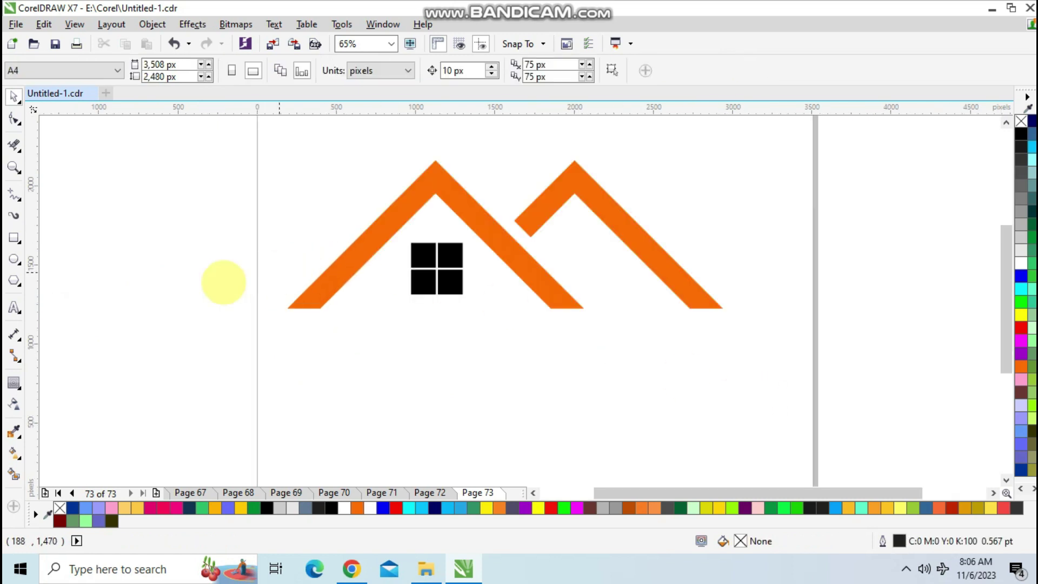
Duplicate the right roof, rotate the copy to 315° and place it beside the right roof near the page edge.
left_click(643, 219)
left_click_drag(649, 251, 428, 384)
left_click_drag(515, 292, 616, 405)
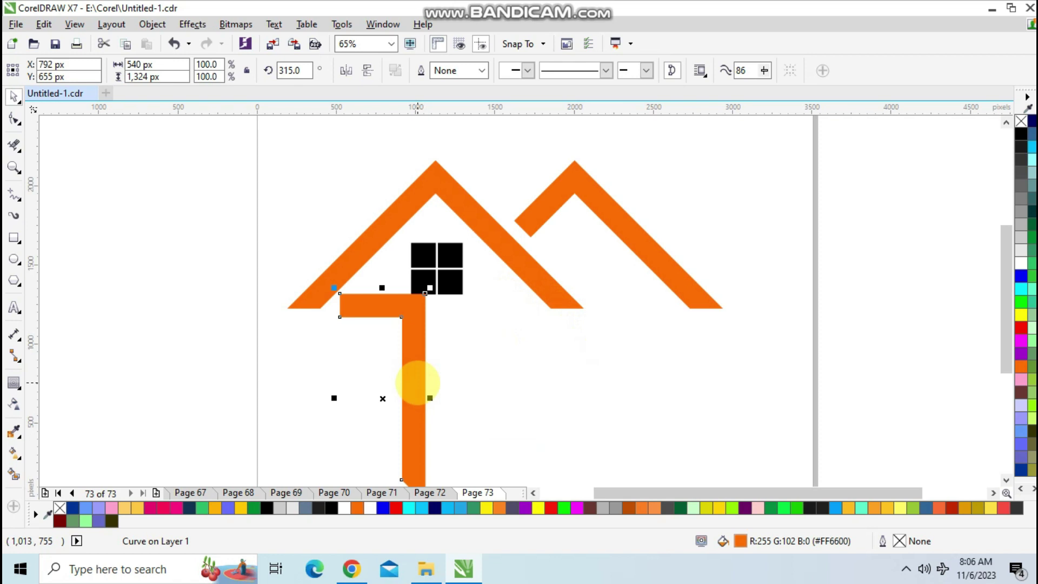
left_click_drag(415, 383, 776, 293)
Draw a rectangle about 1,099 by 609 px over the rotated copy's slanted lower end and trim the copy with it.
left_click(14, 238)
left_click_drag(868, 450, 693, 354)
left_click(13, 96)
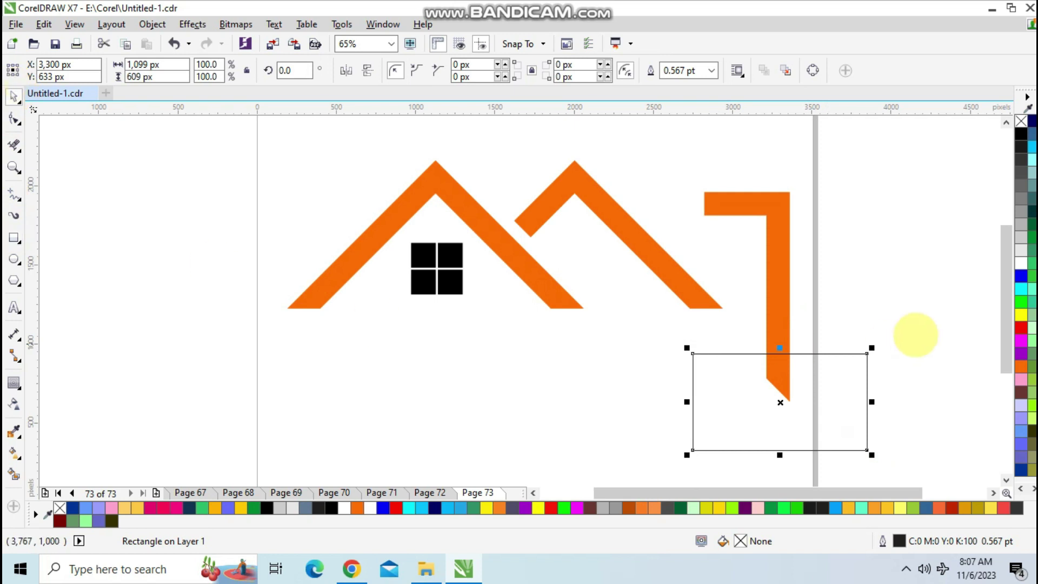
left_click(780, 244, "shift")
left_click(442, 69)
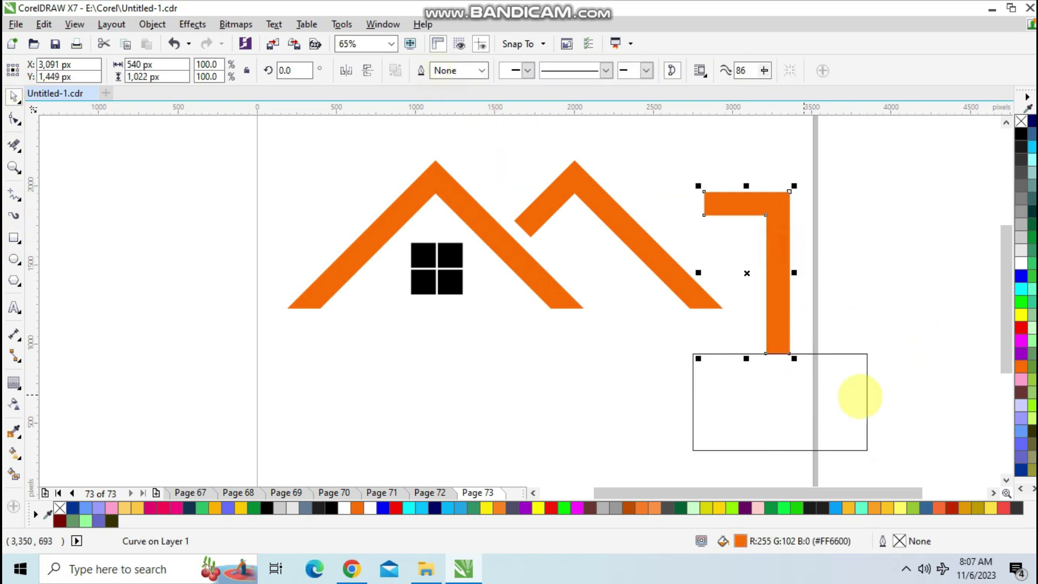
Mirror the trimmed orange shape horizontally and vertically, and move its upright across the left roof's outer slope as a chimney.
left_click(788, 214)
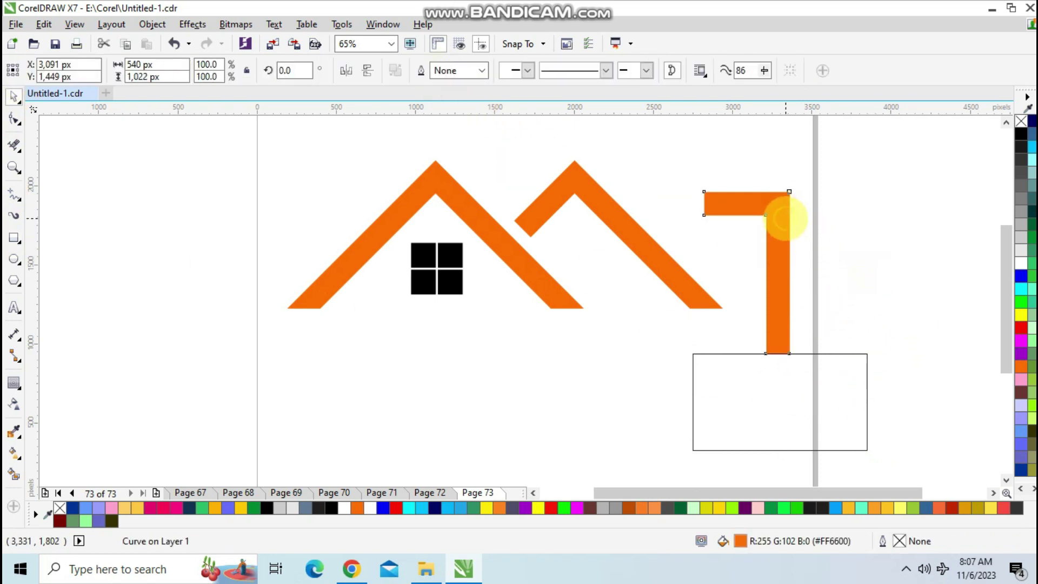
left_click_drag(785, 218, 785, 239)
left_click(347, 70)
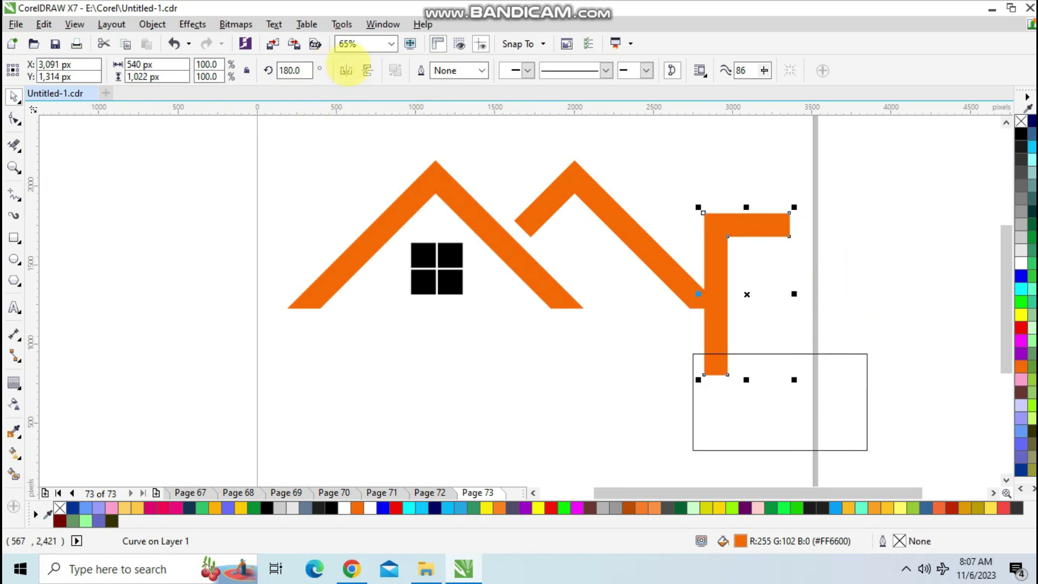
left_click(367, 70)
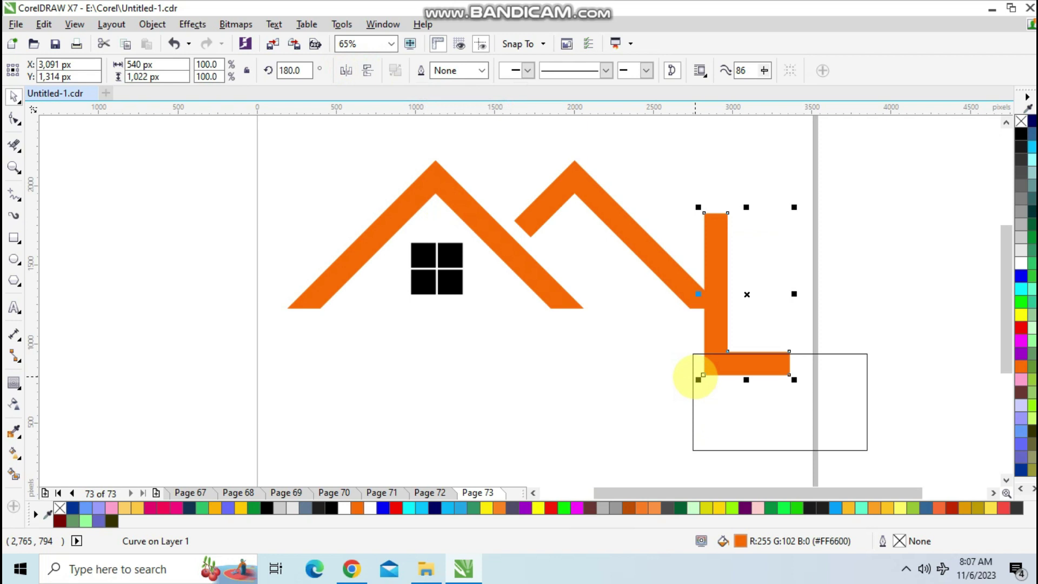
left_click_drag(727, 282, 361, 234)
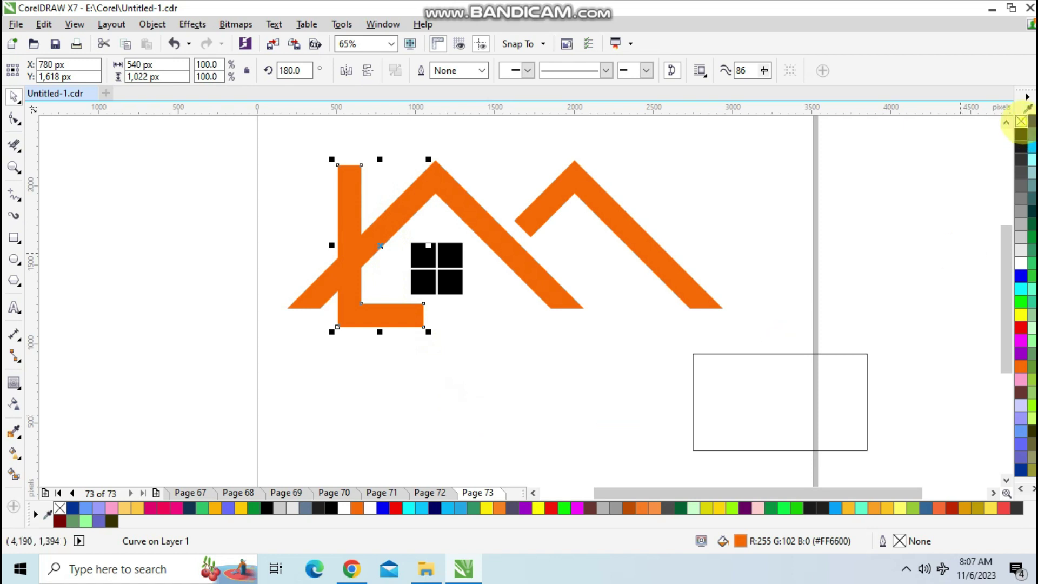
Remove the chimney shape's fill and give it a black hairline outline.
left_click(1021, 122)
right_click(1022, 134)
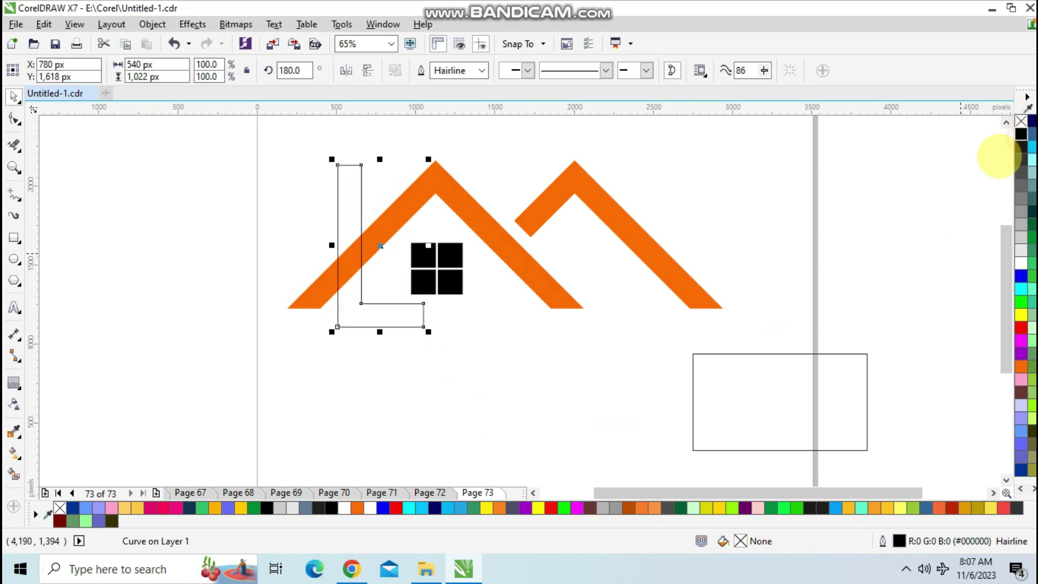
left_click(334, 255)
Draw a diagonal line about 172 px wide across the chimney along the left roof's outer edge, and shift it up about 80 px.
scroll(361, 241, "up", 3)
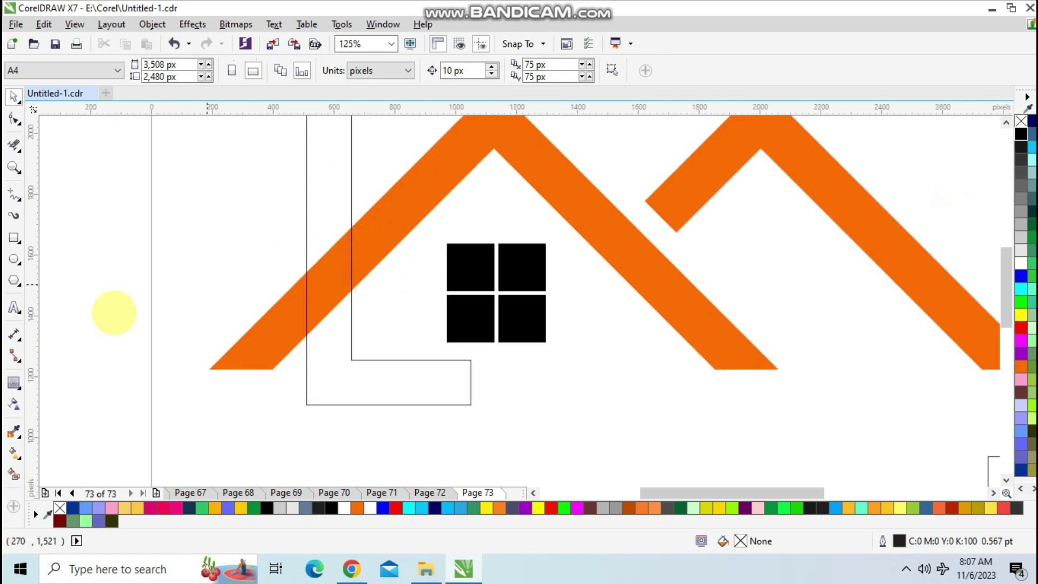
key("F5")
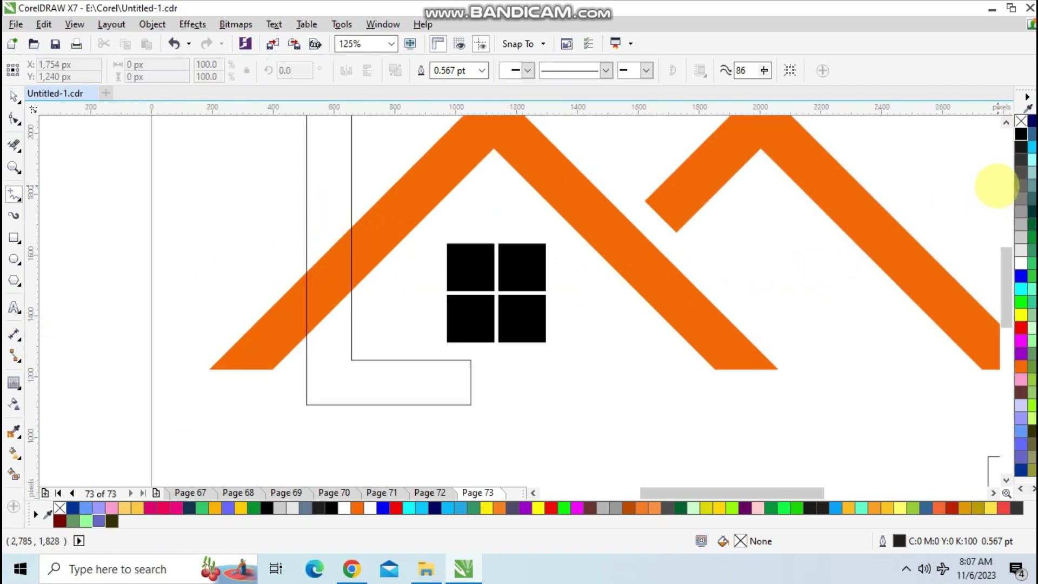
left_click(352, 228)
left_click(306, 272)
scroll(328, 250, "up", 2)
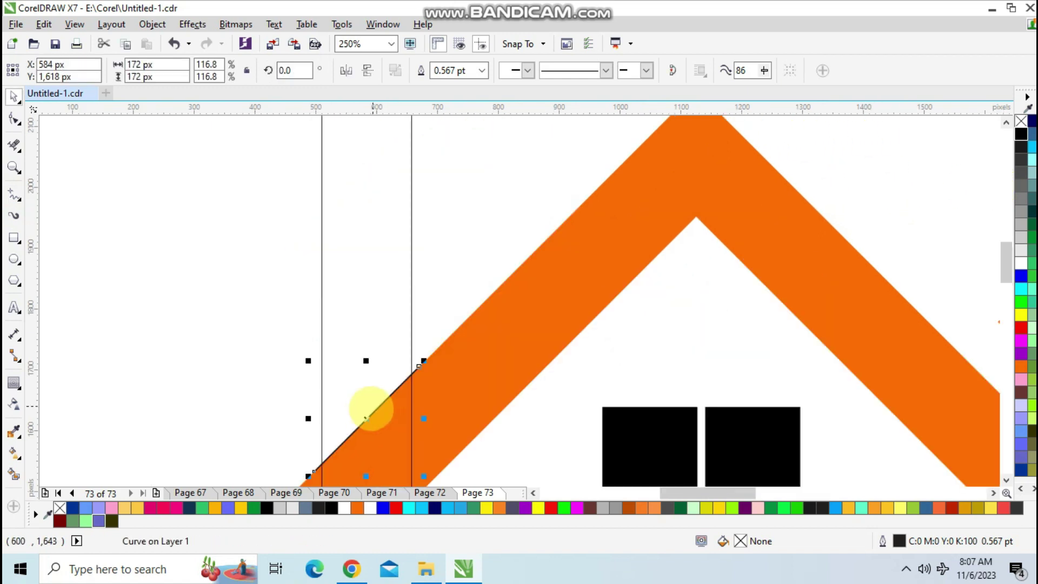
left_click_drag(364, 419, 367, 371)
scroll(368, 370, "down", 2)
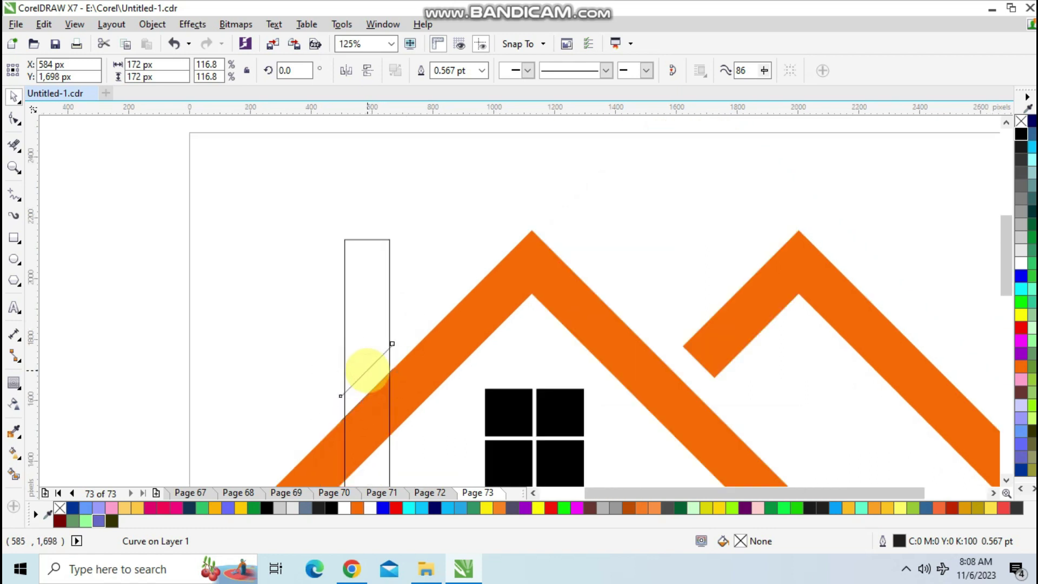
Smart-fill the chimney area above the diagonal line, then colour the resulting shape orange and remove its outline.
scroll(367, 370, "down", 2)
left_click(915, 415)
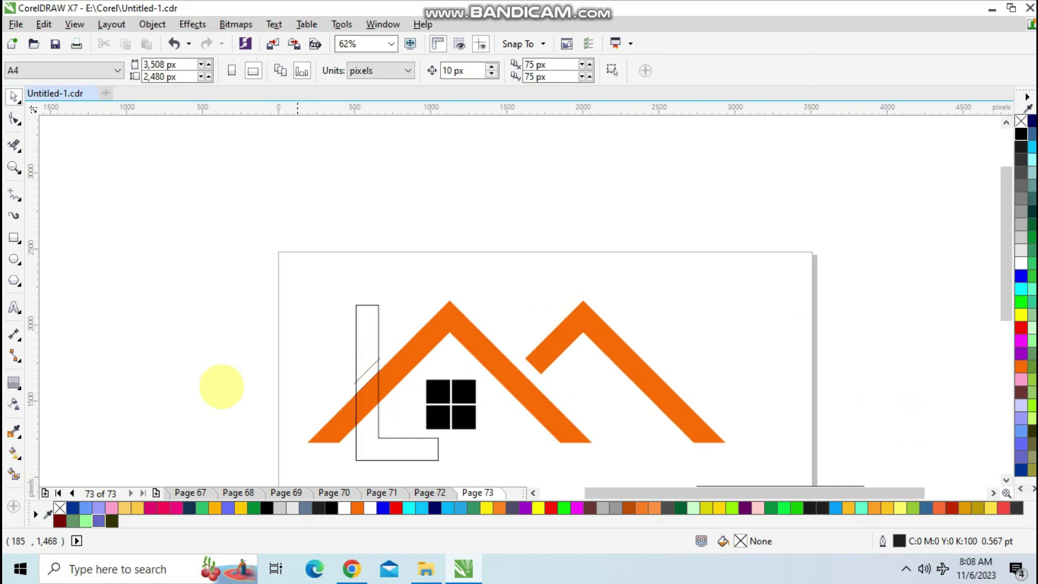
left_click(13, 475)
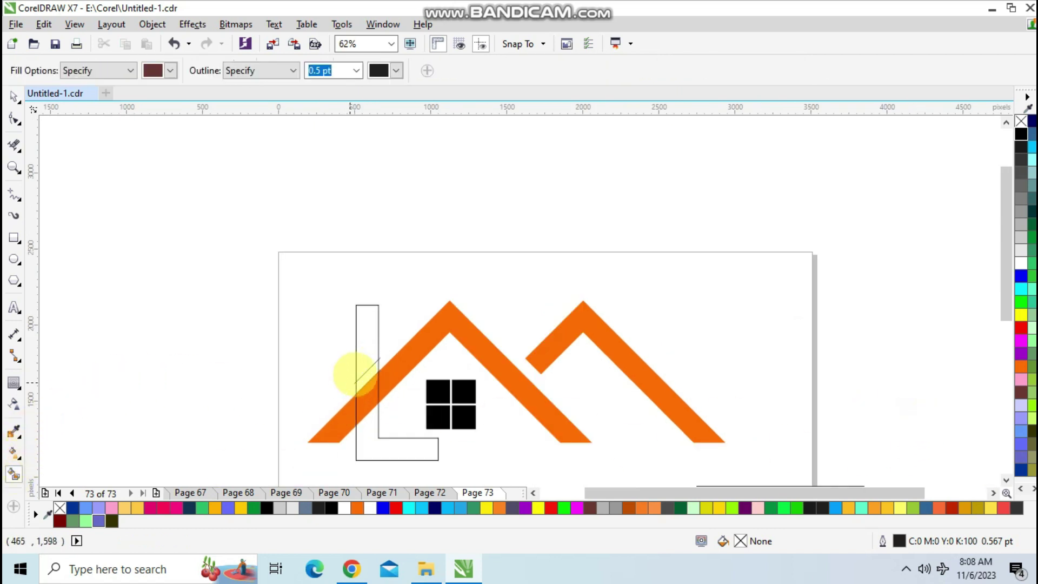
left_click(365, 346)
left_click(14, 96)
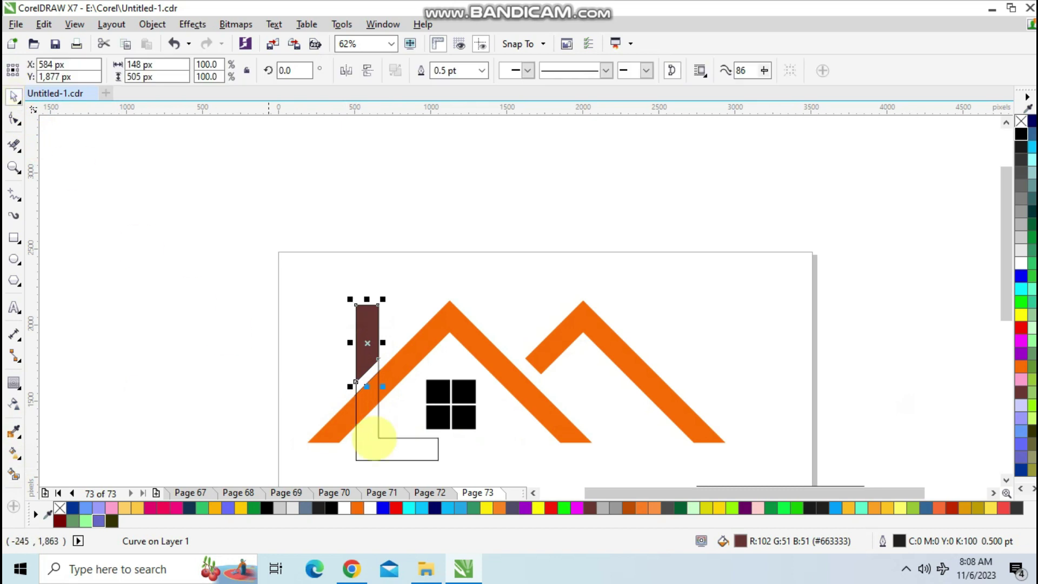
left_click(1021, 367)
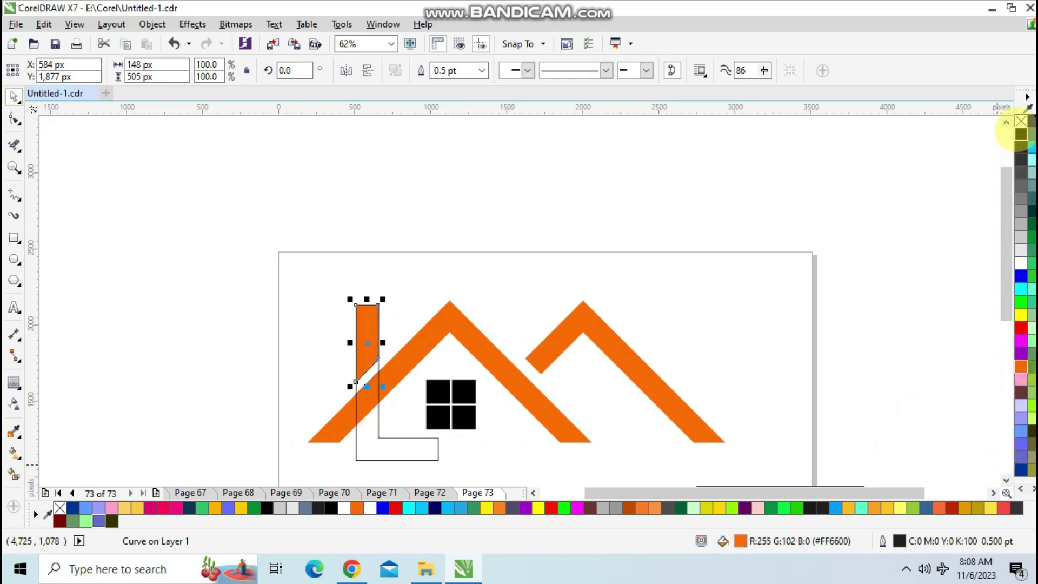
left_click(751, 331)
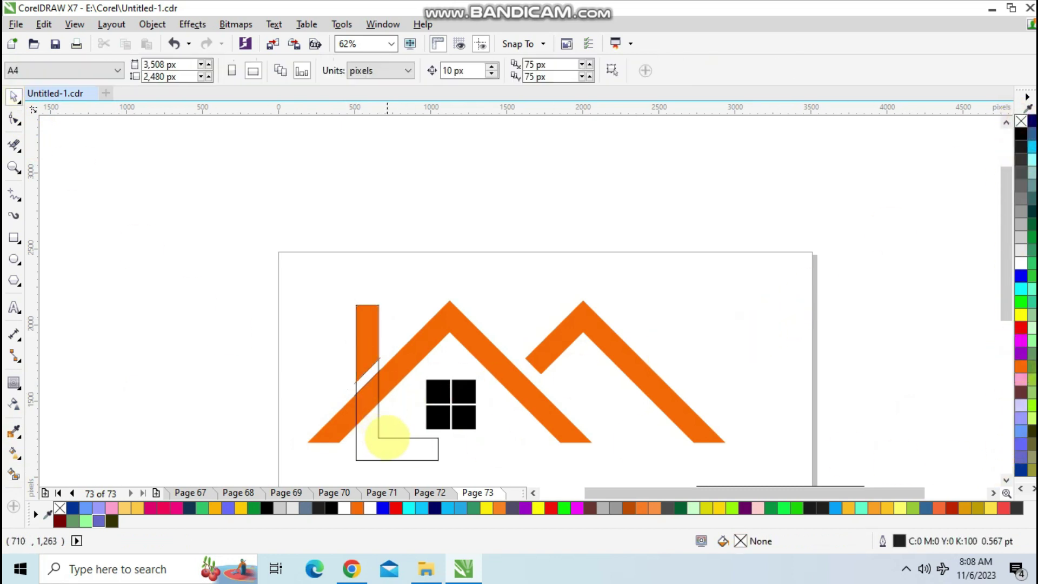
Delete the leftover L-shaped outline and the diagonal line beneath the orange chimney.
left_click(387, 438)
left_click(368, 447)
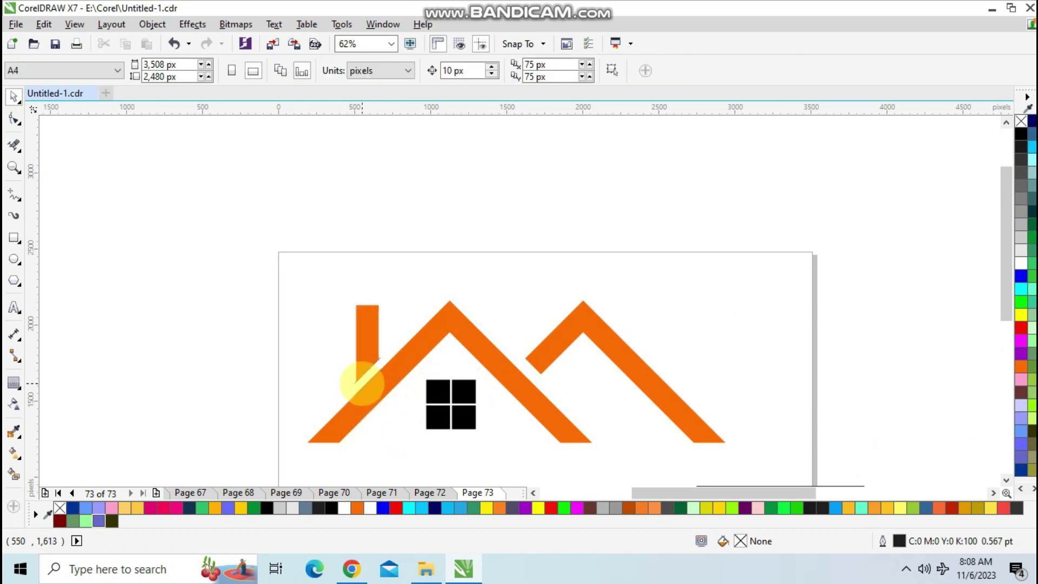
scroll(347, 384, "up", 2)
left_click_drag(297, 285, 447, 406)
scroll(487, 417, "down", 4)
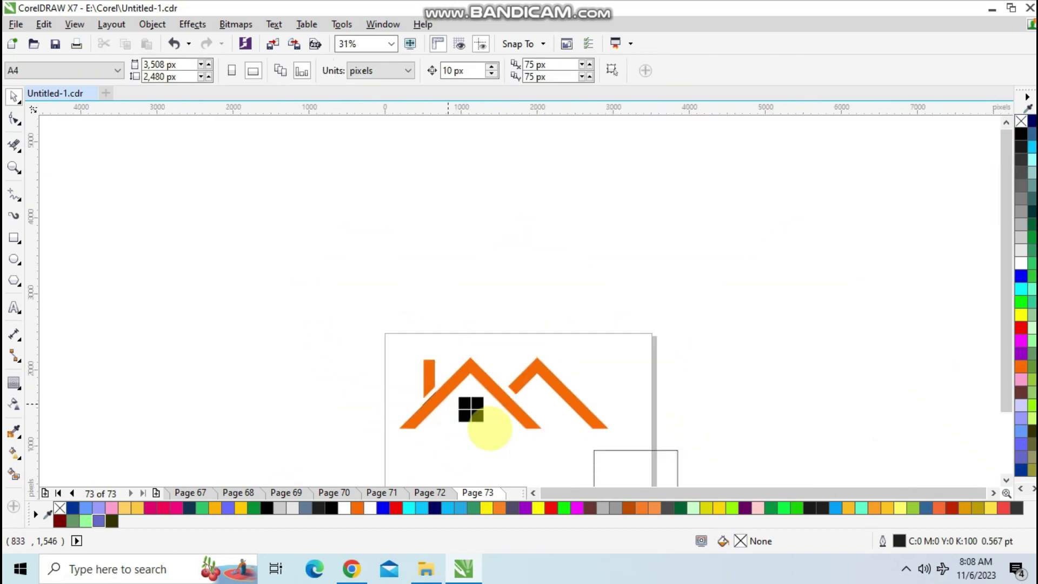
Duplicate the black four-pane window, scale the copy down and place it centred beneath the right roof's peak.
left_click(1006, 480)
left_click_drag(500, 387, 441, 305)
scroll(498, 359, "up", 2)
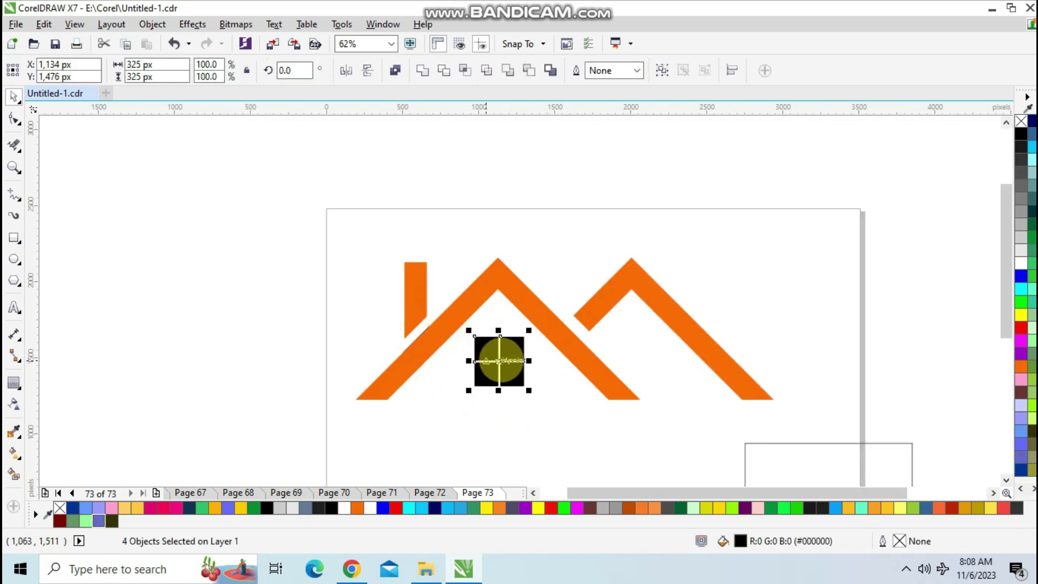
left_click_drag(500, 361, 669, 374)
key("Left")
key("Left")
key("Left")
key("Up")
key("Up")
left_click_drag(661, 368, 650, 357)
left_click(863, 343)
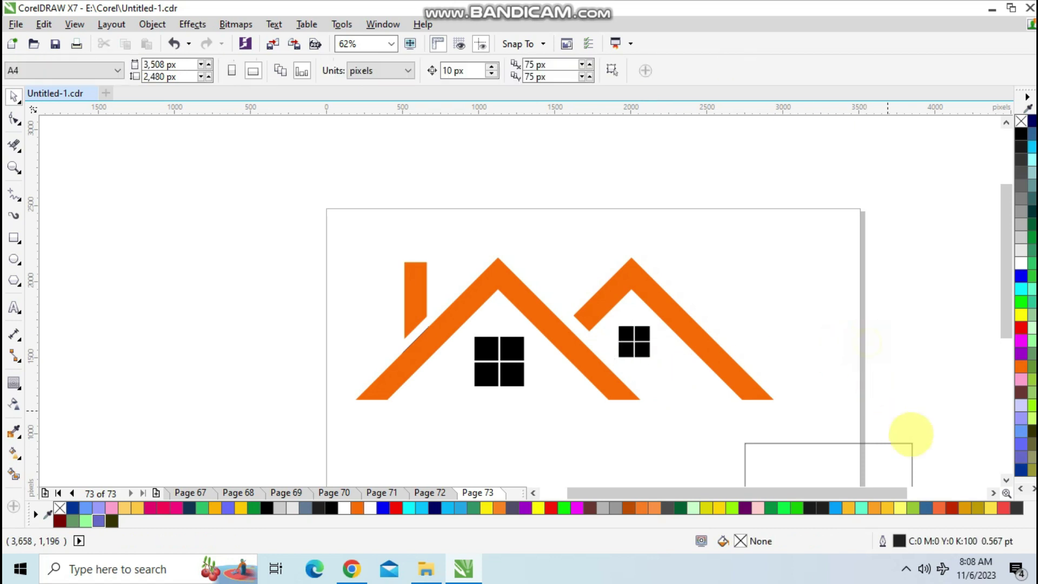
Delete the leftover empty rectangle overlapping the page's edge below the right roof.
left_click(1006, 479)
left_click(1007, 479)
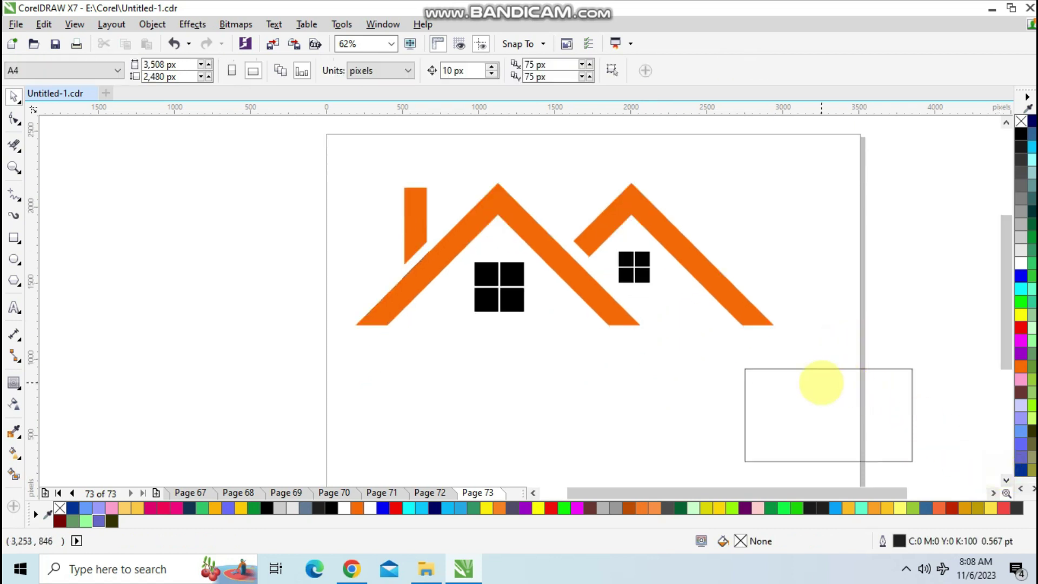
left_click_drag(696, 341, 934, 463)
key("Delete")
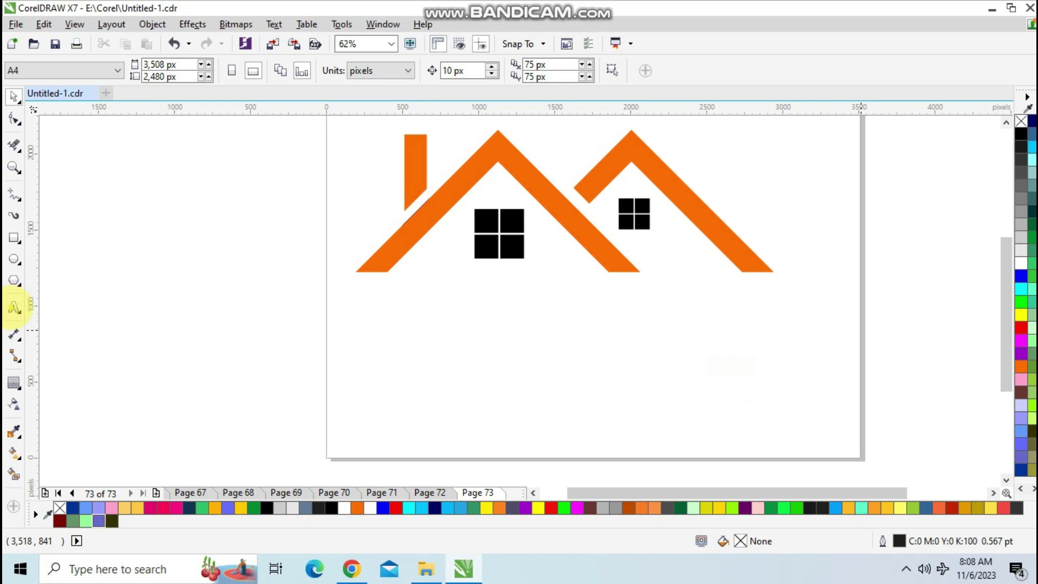
Add the text COMPANY NAME HERE below the roofs and a separate text TAG LINE HERE directly under it.
left_click(14, 307)
left_click(450, 307)
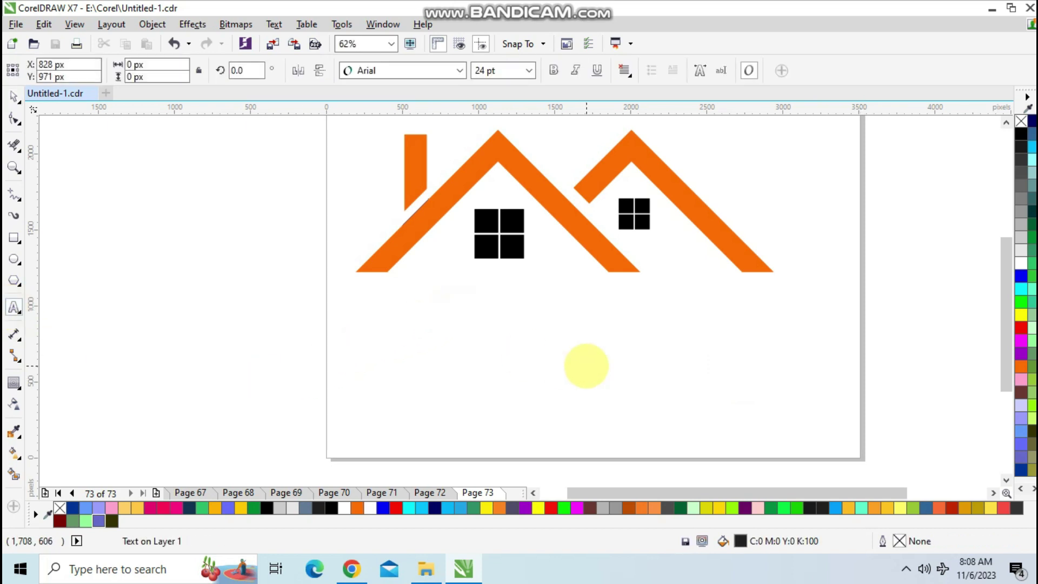
type("COMPANY NAME HERE")
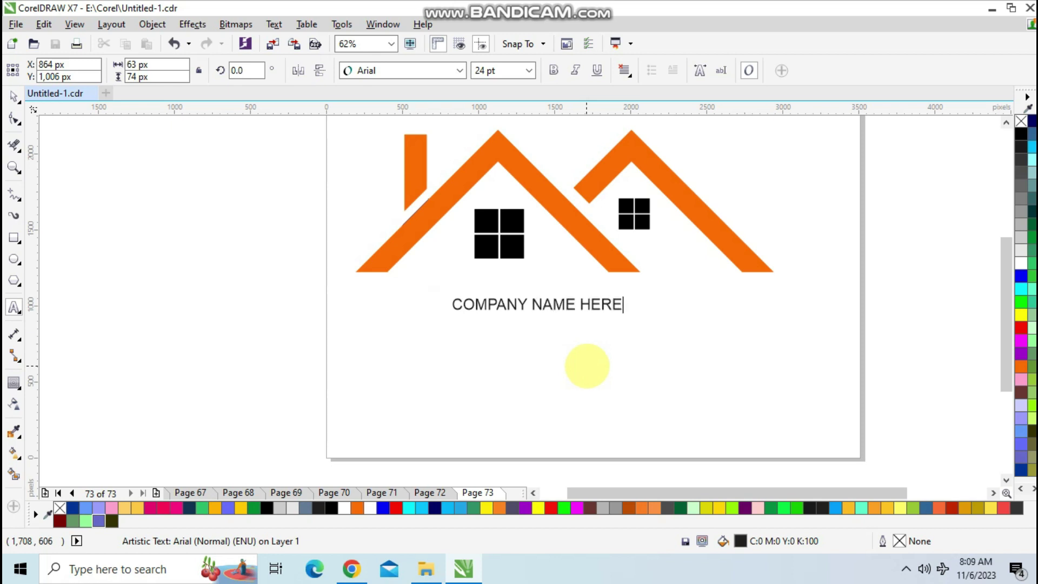
key("Escape")
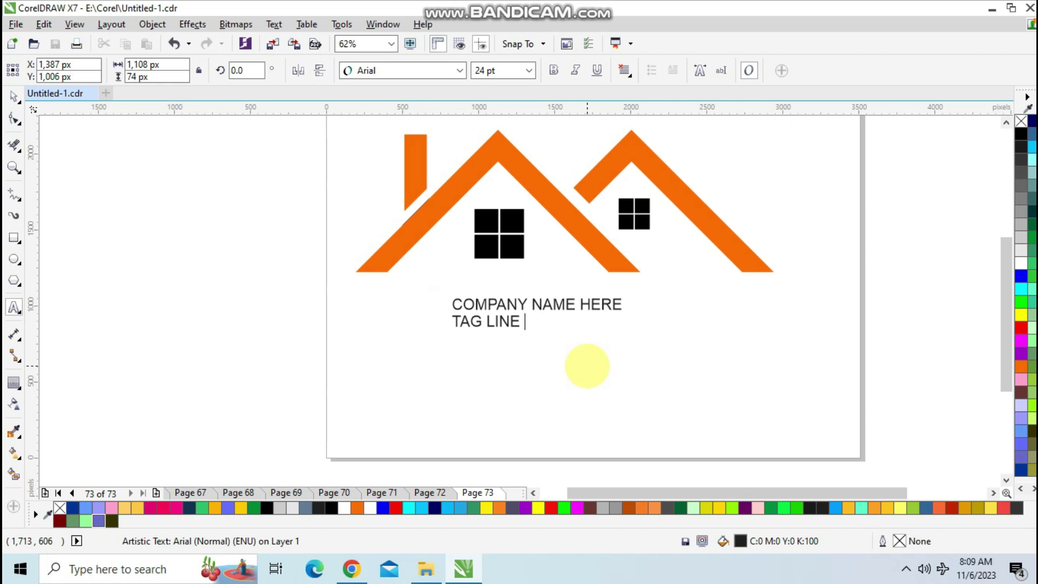
type("HERE")
key("Escape")
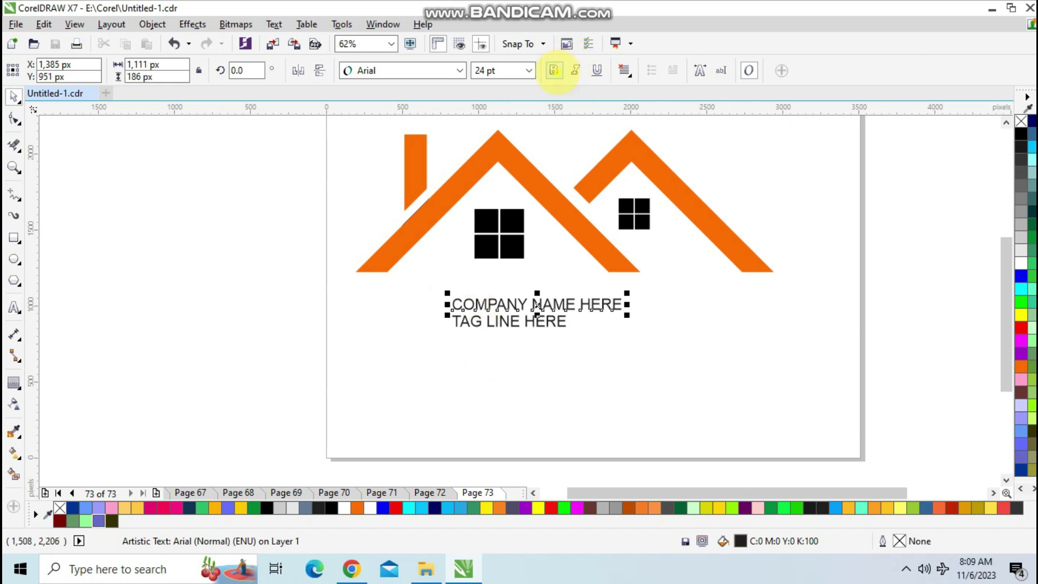
Make the company name bold and move the tag line down, clear of it.
left_click(554, 71)
left_click(532, 323)
left_click_drag(531, 323, 549, 378)
Enlarge the company name to about 56.8 pt and stretch it to about 2,736 px wide, spanning the roofs' base.
left_click(551, 305)
left_click_drag(555, 303, 488, 304)
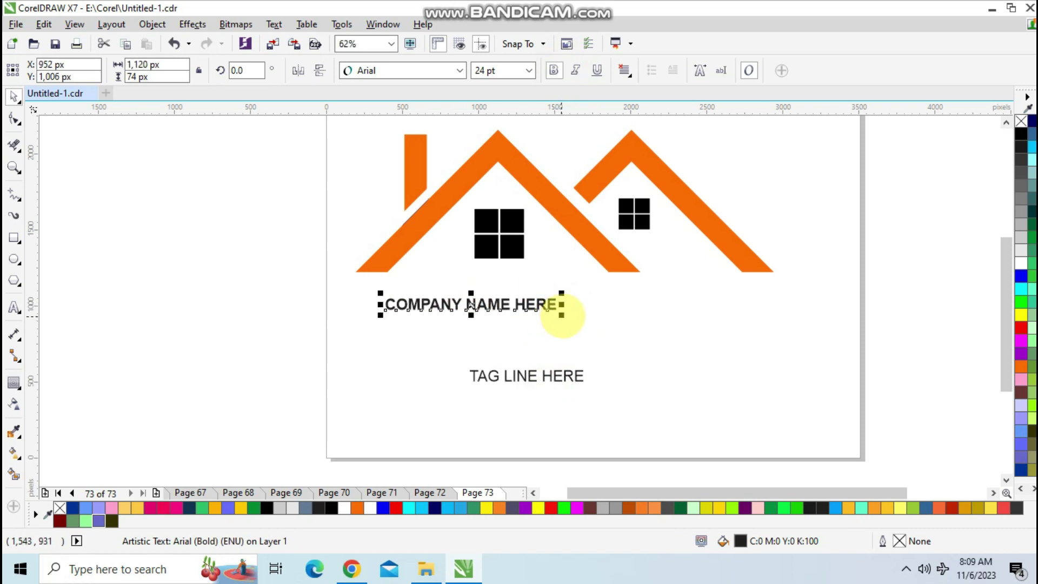
mouse_move(562, 314)
left_mouse_down()
mouse_move(647, 334)
mouse_move(575, 329)
left_mouse_up()
left_click_drag(480, 303, 563, 301)
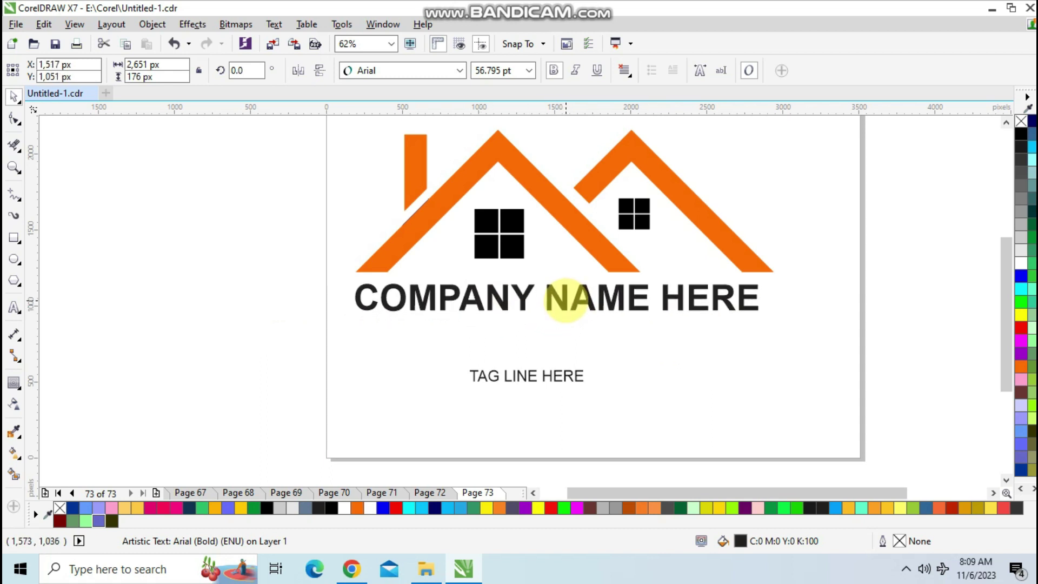
left_click_drag(768, 297, 792, 308)
left_click(906, 328)
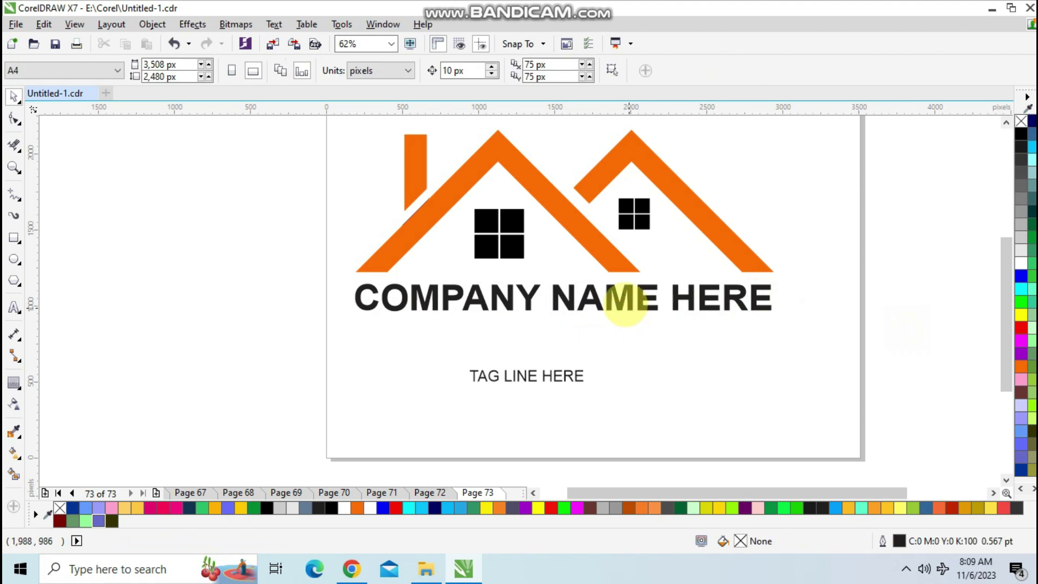
Colour only the word COMPANY blue (#0000FF) in the company name.
left_click(624, 303)
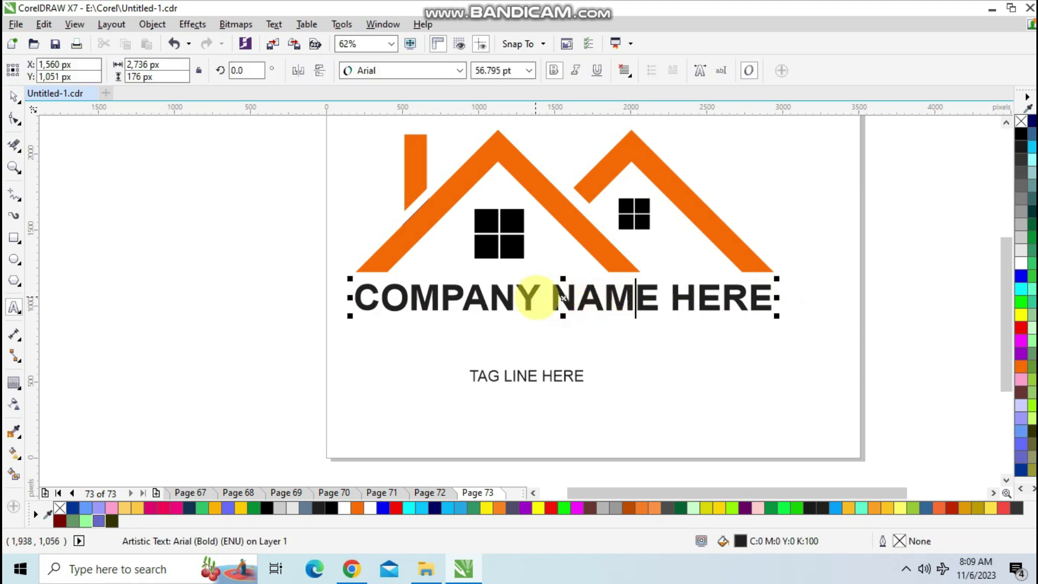
left_click_drag(538, 300, 354, 298)
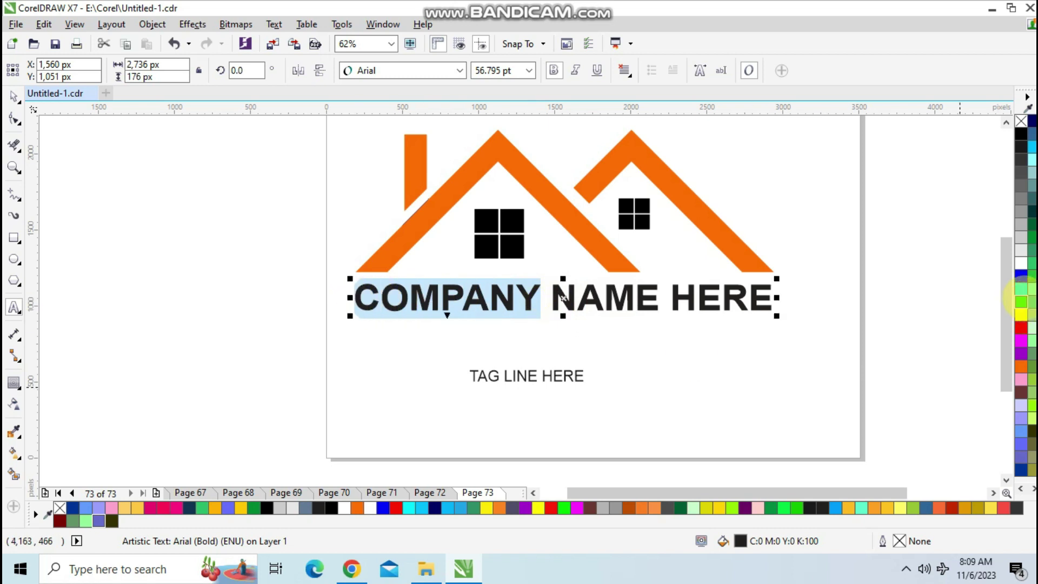
left_click(1021, 277)
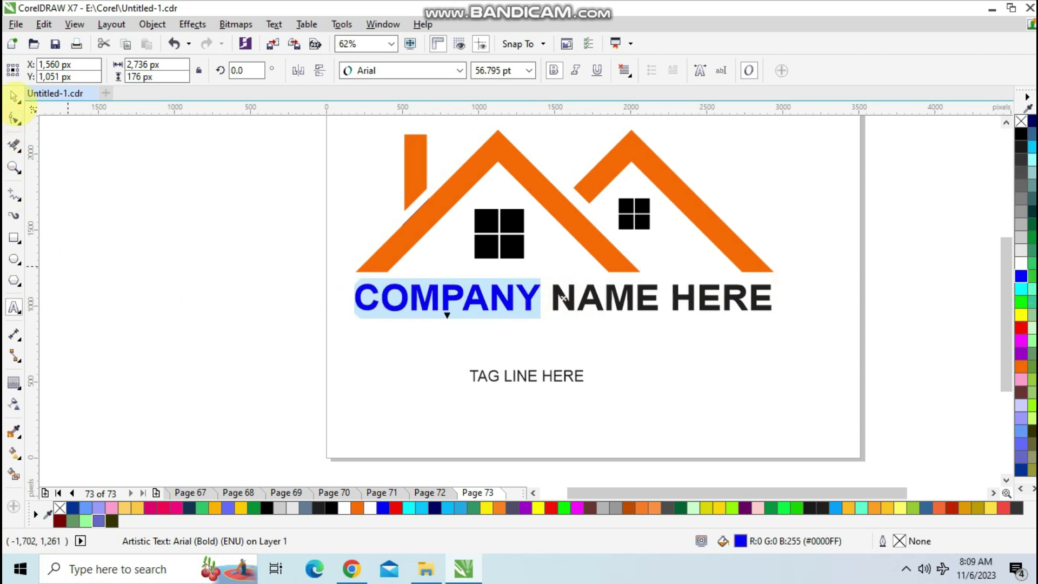
left_click(14, 96)
Enlarge the tag line and place it directly beneath the company name, slightly narrower than the name.
left_click(549, 382)
left_click_drag(556, 375, 638, 351)
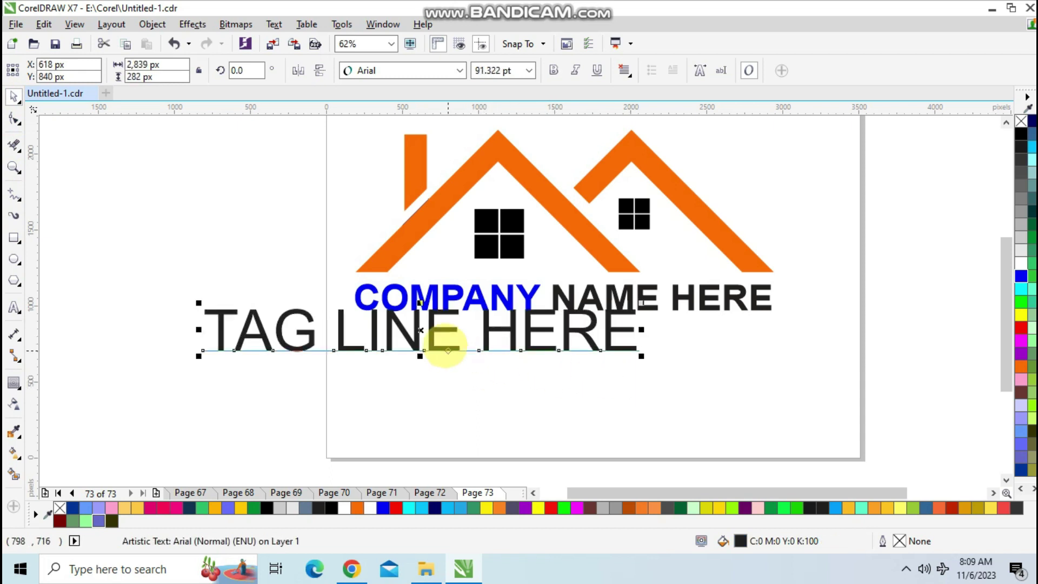
left_click_drag(518, 332, 598, 336)
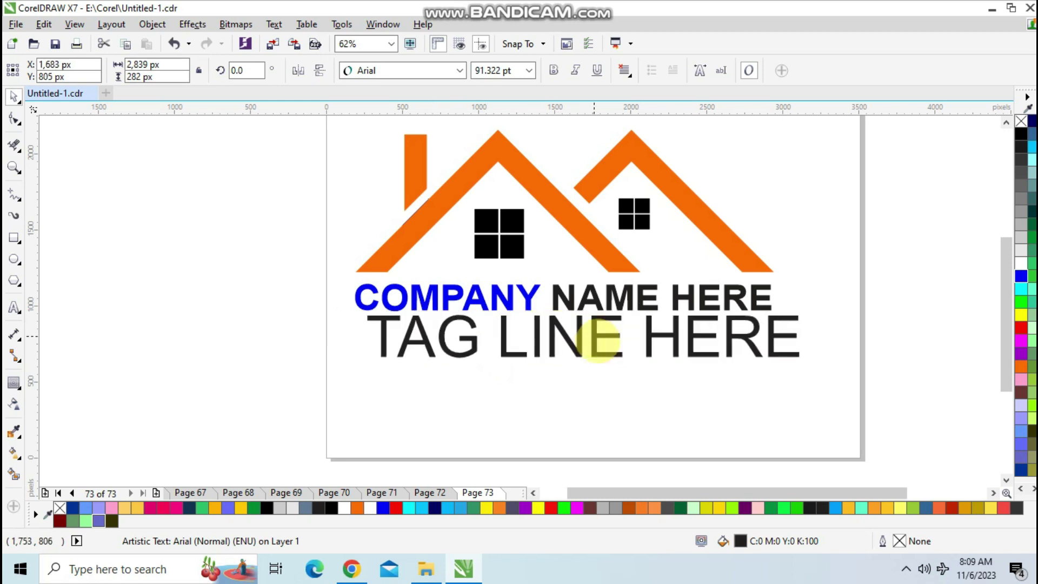
left_click_drag(805, 362, 770, 359)
left_click_drag(643, 335, 636, 339)
Scale both text lines down together until the company name is about 2,356 px wide, and move them up beneath the roofs.
left_click_drag(343, 263, 801, 417)
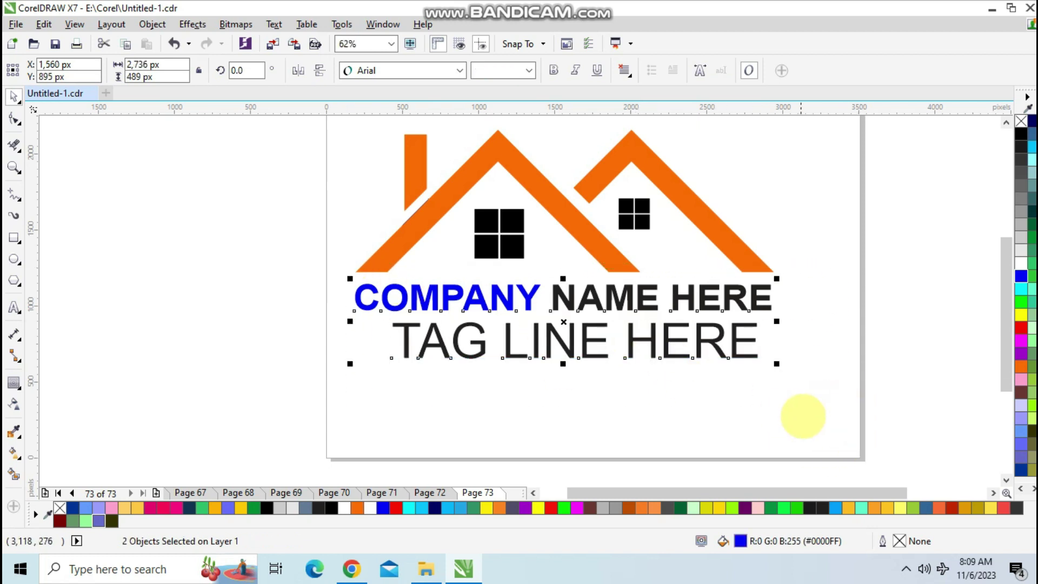
left_click_drag(777, 364, 754, 358)
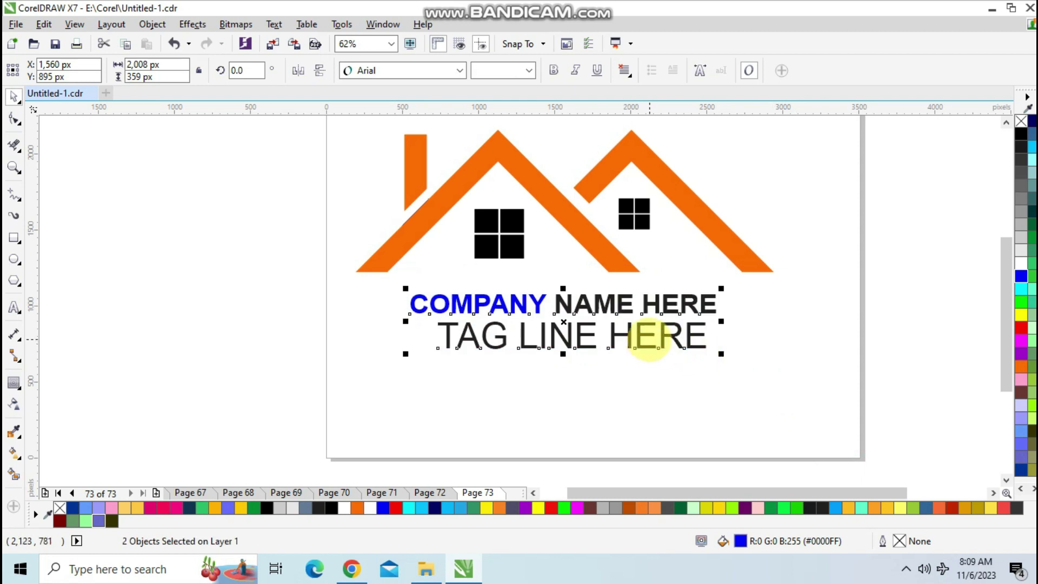
left_click(724, 357)
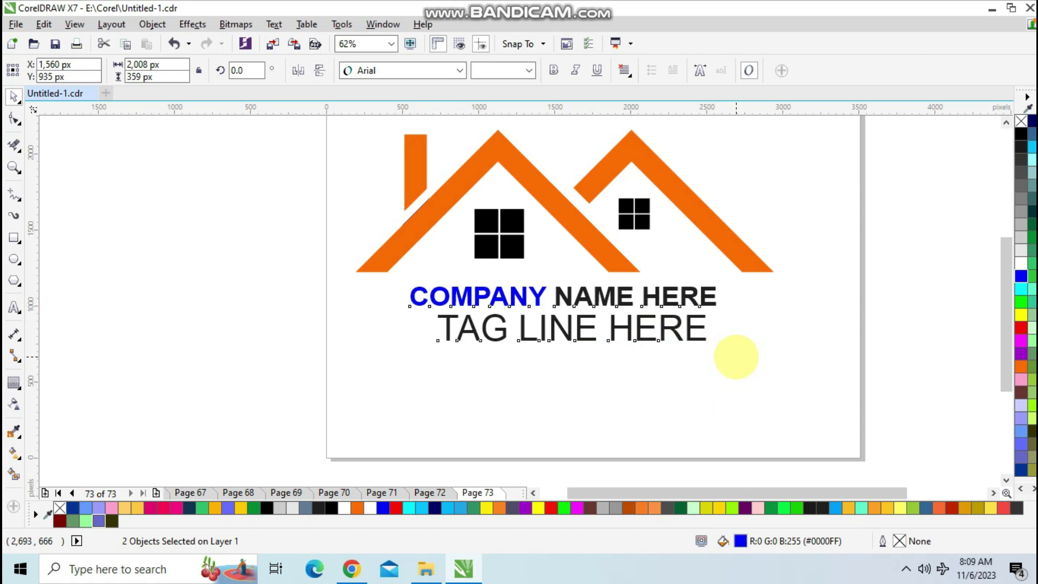
key("ctrl+z")
Set the company name's font to Arial Black and reduce its width to fit beneath the roofs.
left_click(488, 372)
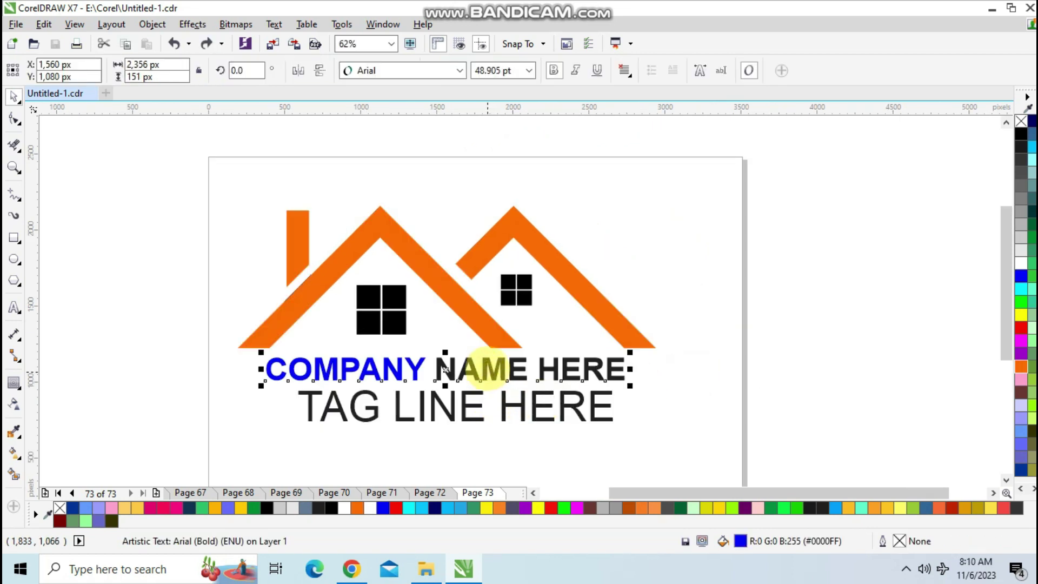
left_click(459, 70)
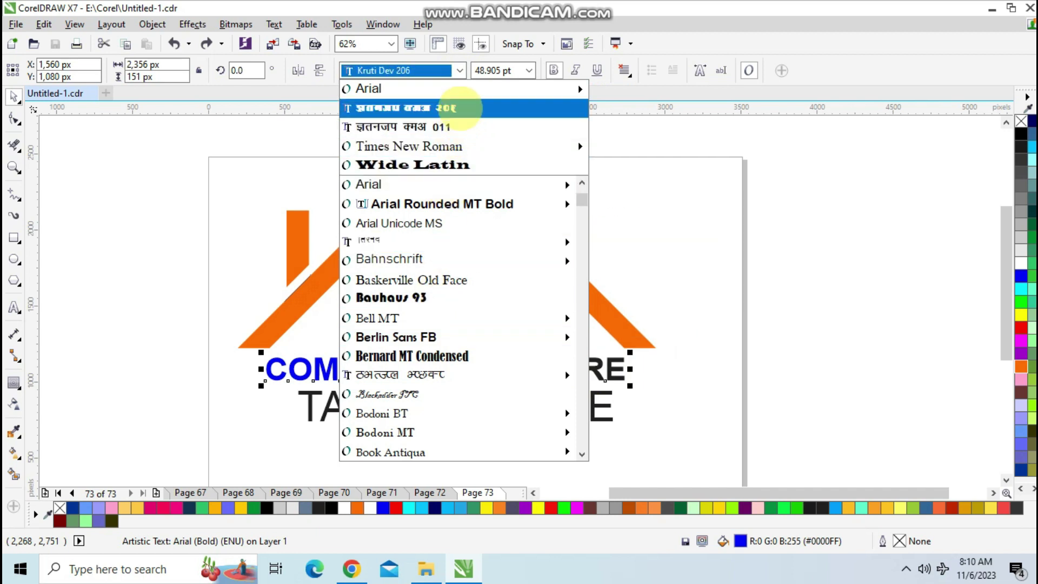
mouse_move(463, 89)
left_click(617, 241)
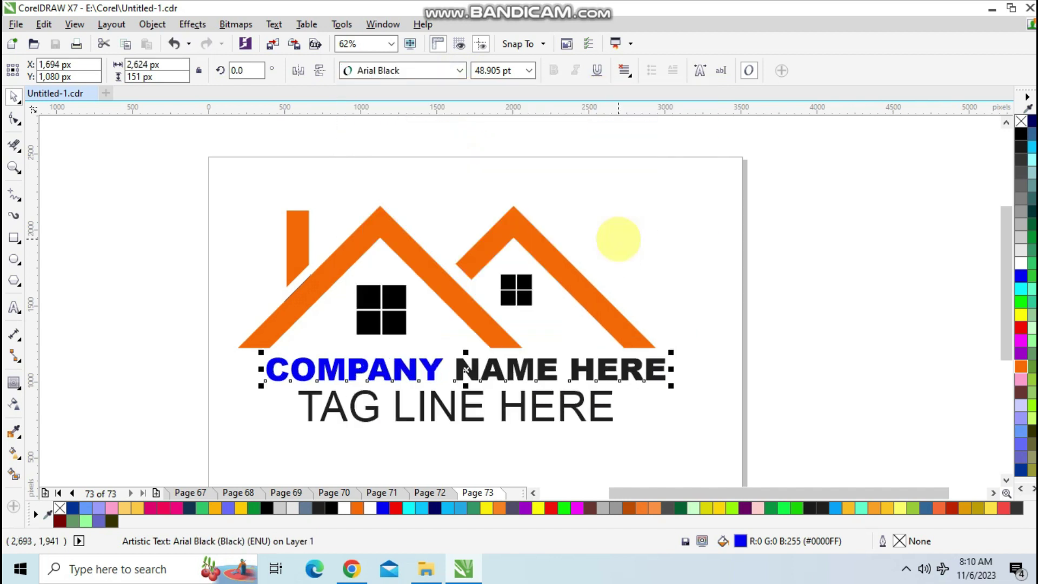
left_click(702, 357)
left_click(669, 379)
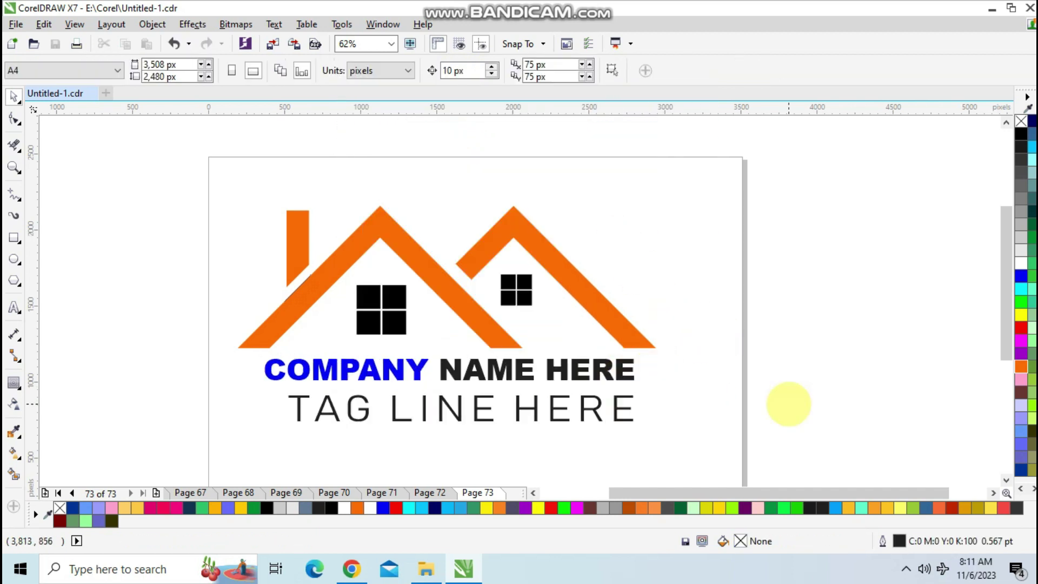